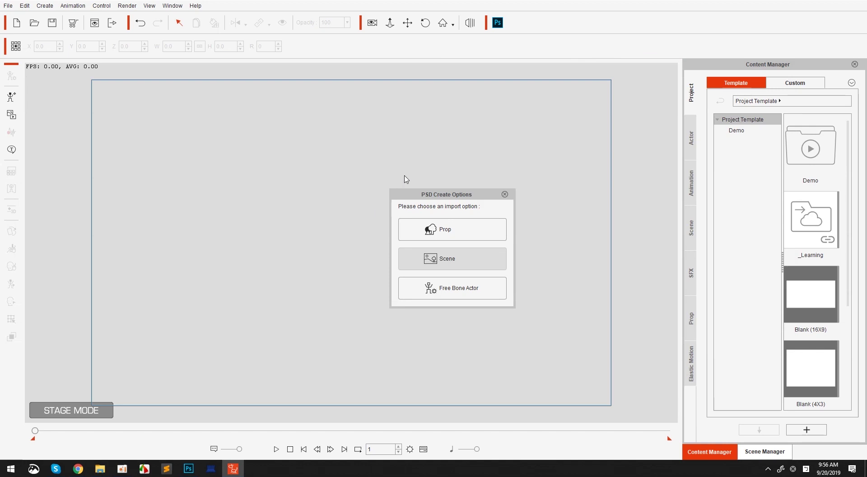
Choose Scene in PSD Create Options to load the HellsCreek desert mine scene.
click(481, 268)
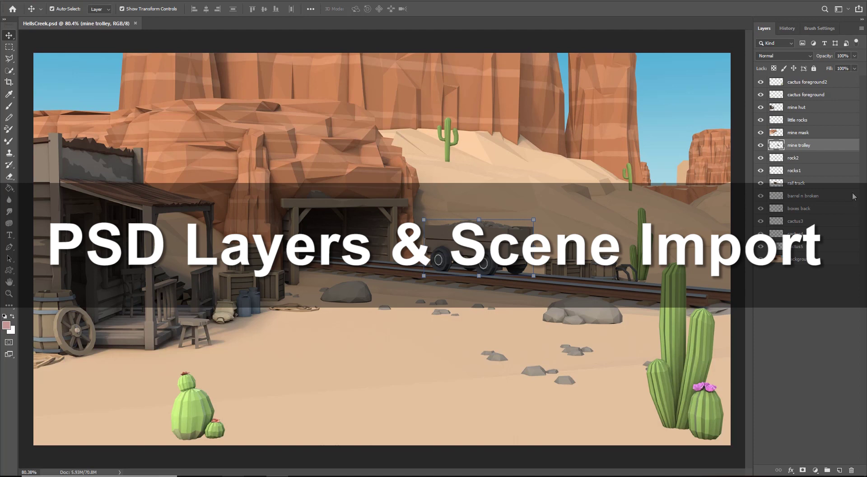
Select the mine hut layer in Photoshop, test-move it, and undo the move.
click(808, 133)
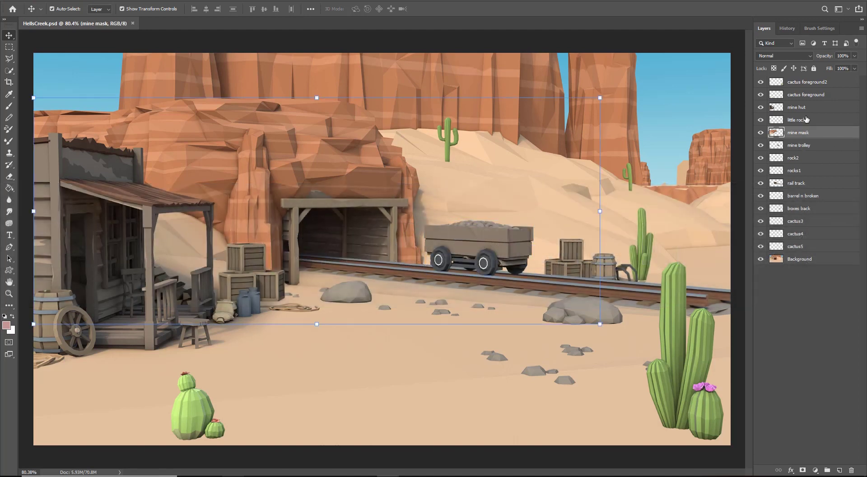
click(807, 120)
click(804, 108)
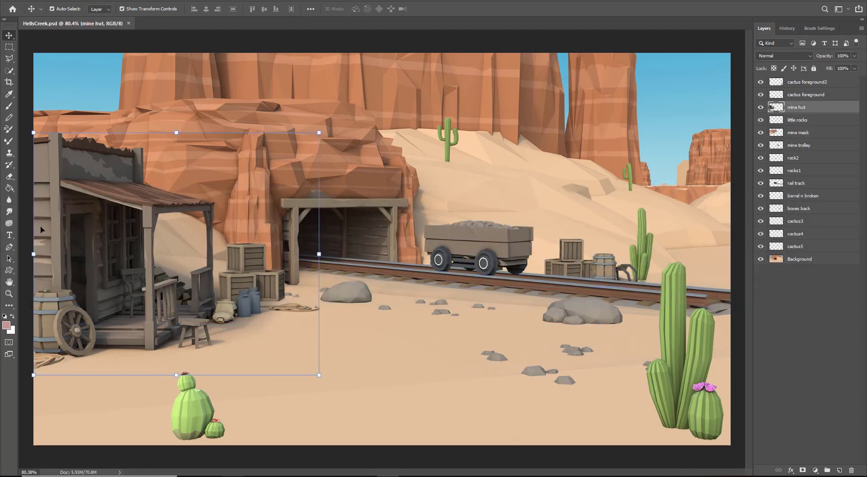
drag(102, 199, 137, 197)
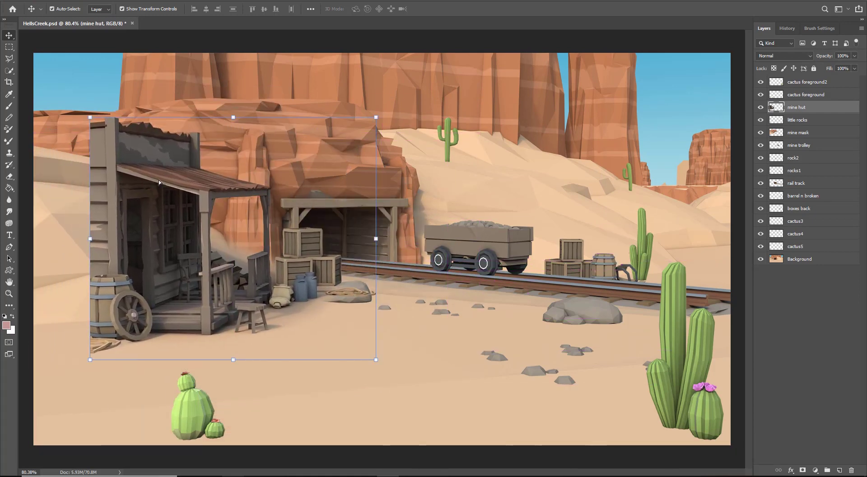
key(ctrl+z)
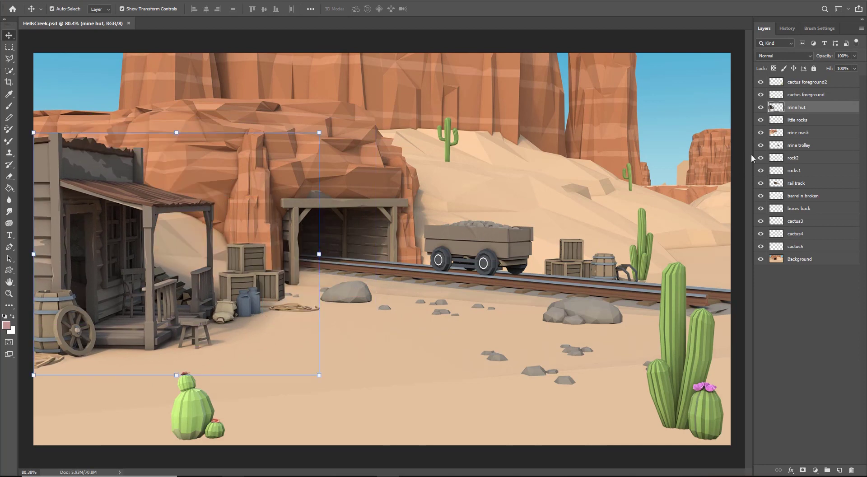
Test-move the mine trolley and large cactus layers, undoing the trolley move.
click(813, 146)
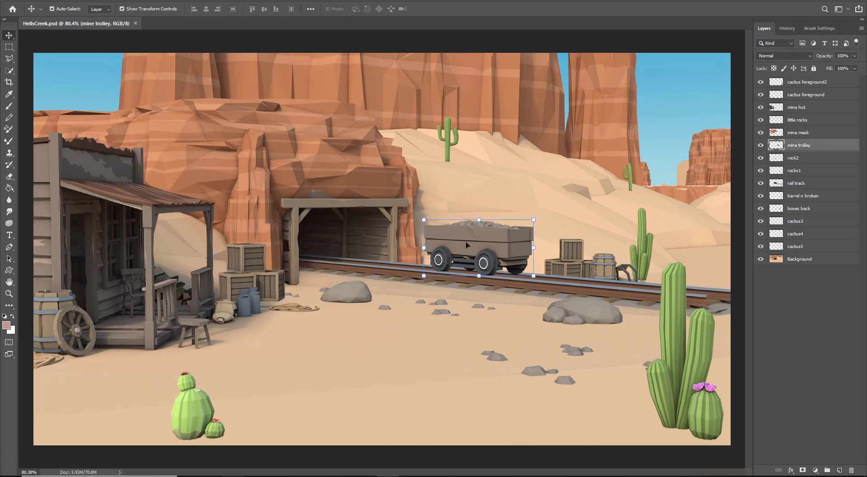
drag(466, 245, 512, 248)
key(ctrl+z)
click(680, 395)
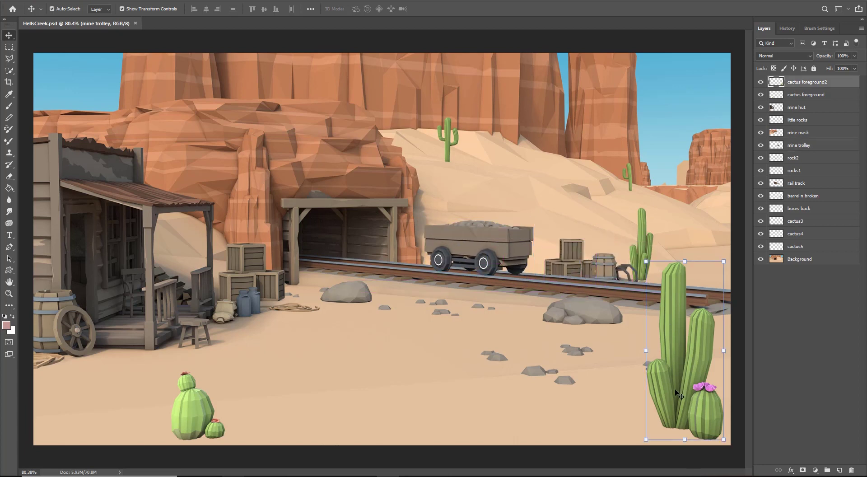
mouse_move(680, 395)
mouse_down()
mouse_move(447, 362)
mouse_move(694, 391)
mouse_up()
Test-move the Background layer, undo it, and switch to the Project and Content folder.
click(795, 157)
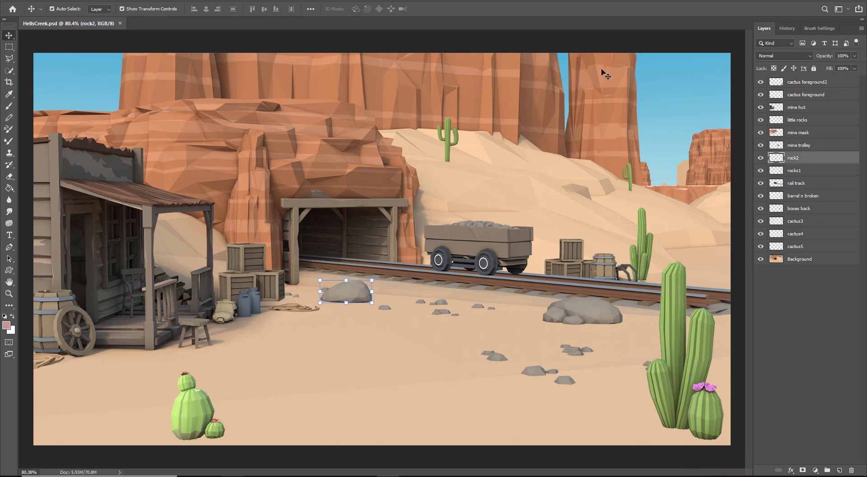
click(653, 75)
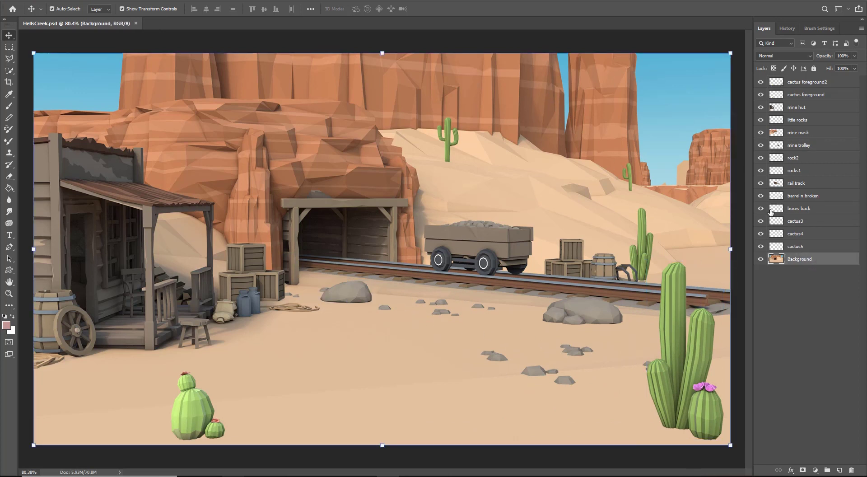
drag(648, 113, 653, 135)
key(ctrl+z)
key(alt+Tab)
key(alt+Tab)
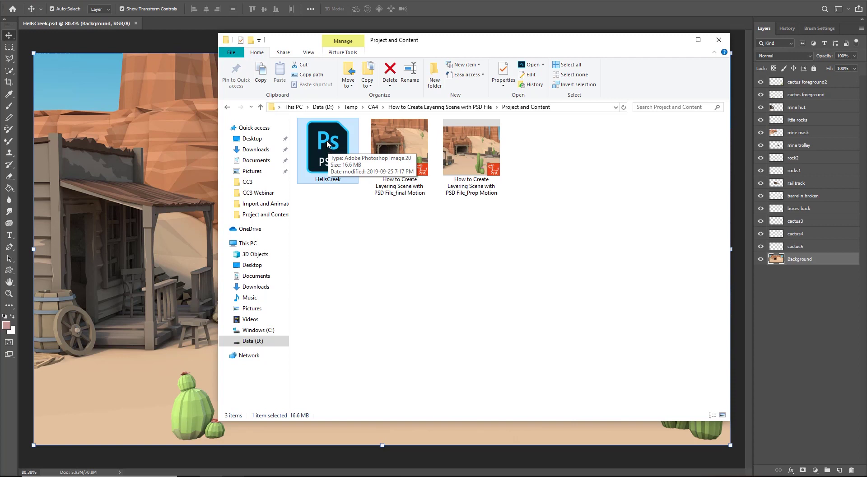
Drag HellsCreek.psd from File Explorer onto the Cartoon Animator stage.
drag(327, 143, 307, 207)
key(alt+Tab)
key(alt+Tab)
key(alt+Tab)
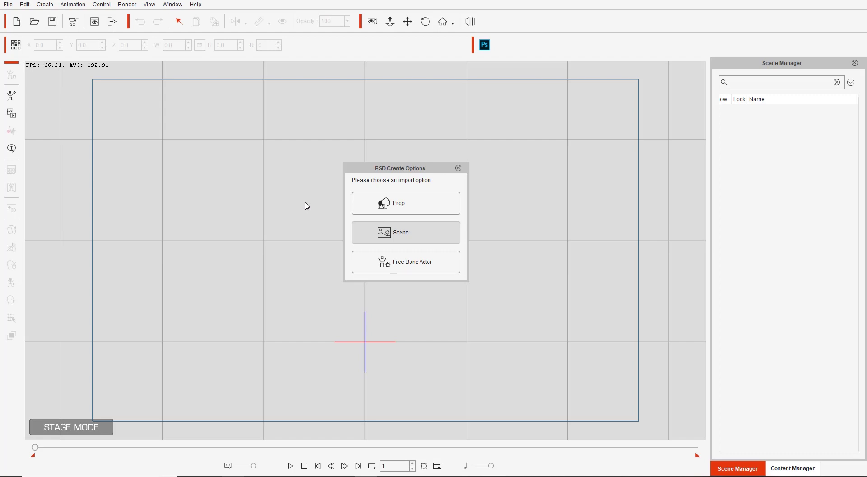
Import HellsCreek.psd as a Scene, with each layer as a separate object.
click(415, 239)
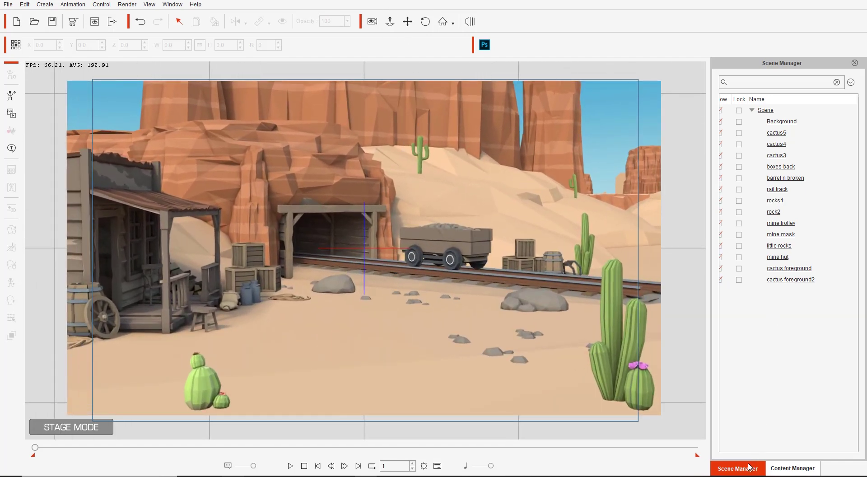
Select several Scene Manager objects, test-move the mine trolley, then undo it.
click(781, 167)
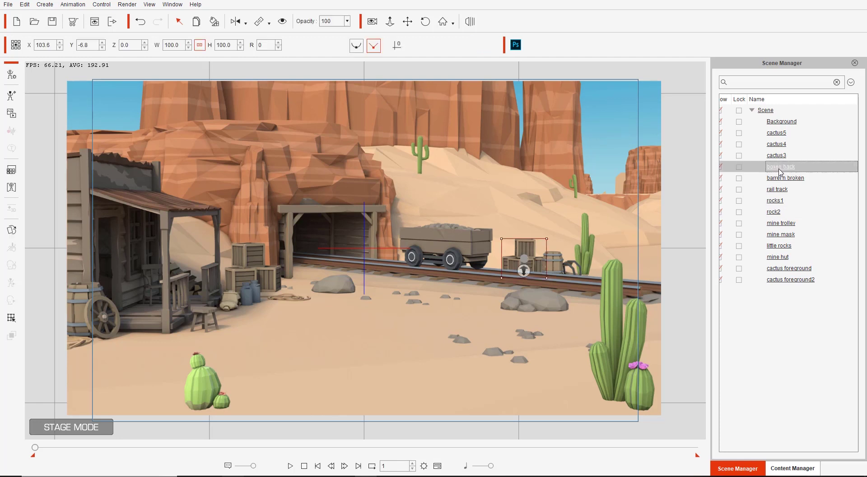
click(780, 145)
click(780, 156)
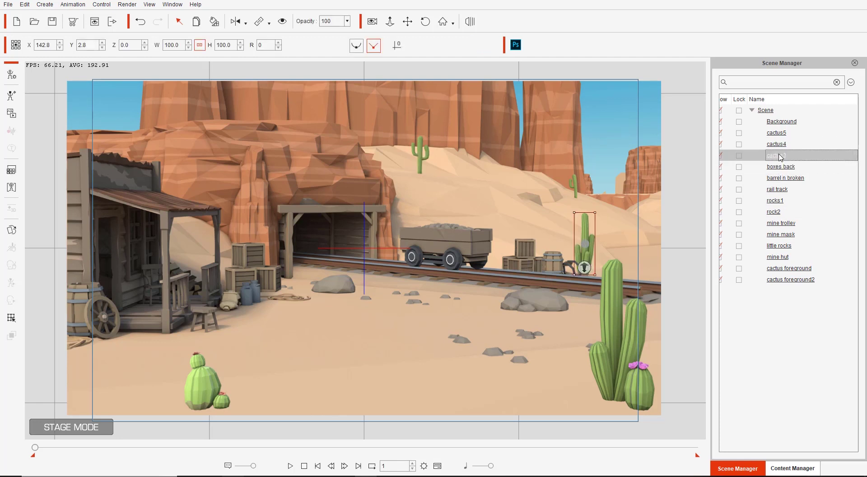
click(781, 189)
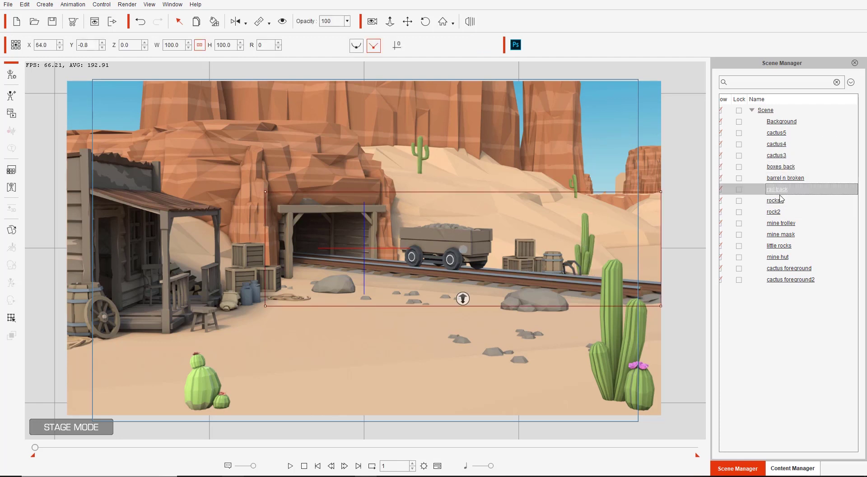
click(781, 223)
drag(461, 251, 483, 243)
key(ctrl+z)
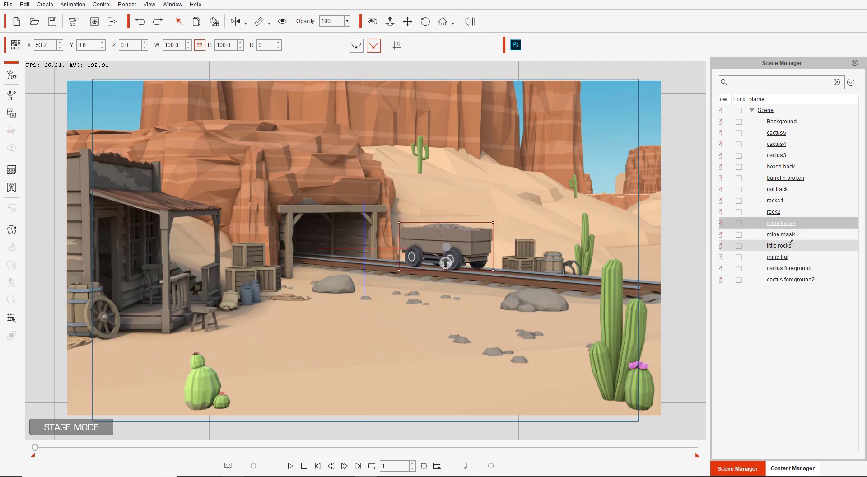
Test-move the small cactus and mine hut, undo both, and snap the window left.
click(778, 256)
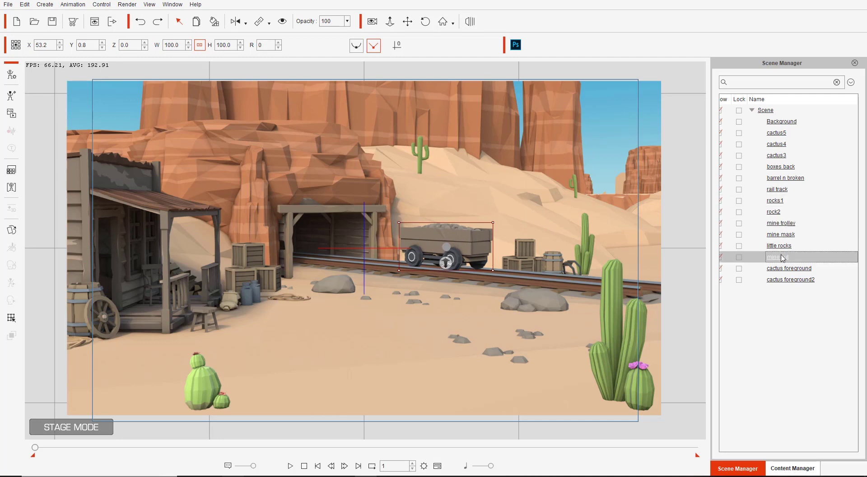
click(210, 383)
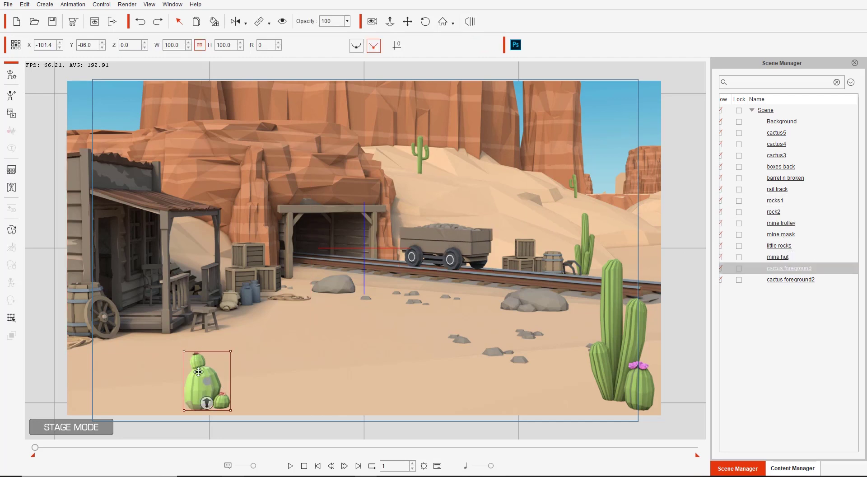
drag(211, 378, 200, 345)
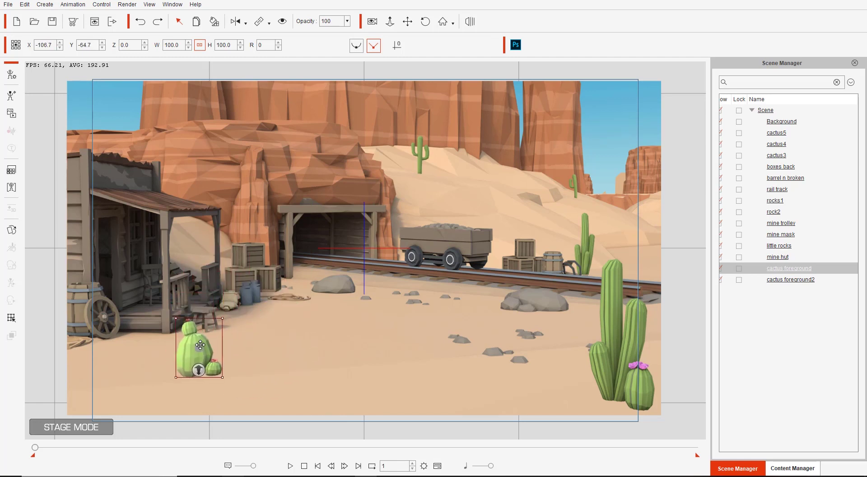
key(ctrl+z)
click(105, 194)
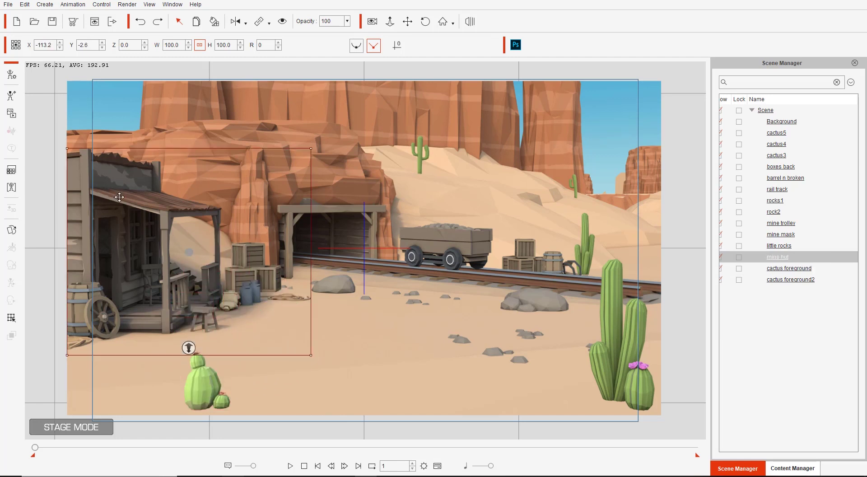
drag(119, 189, 145, 182)
key(ctrl+z)
key(super+Left)
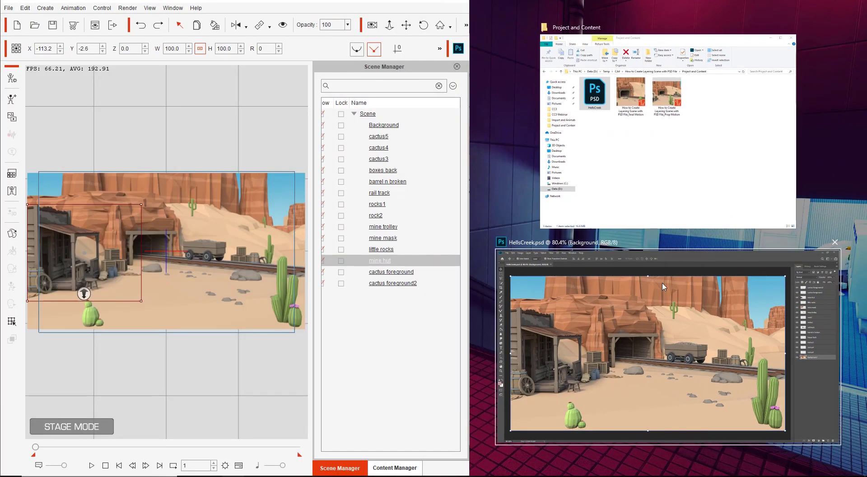
Snap Photoshop to the right half and zoom out its HellsCreek view.
click(663, 312)
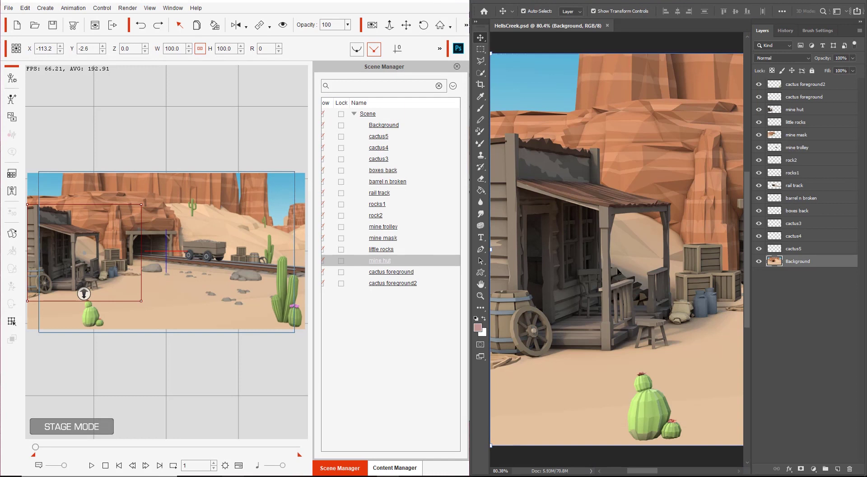
scroll(628, 256, down, 5)
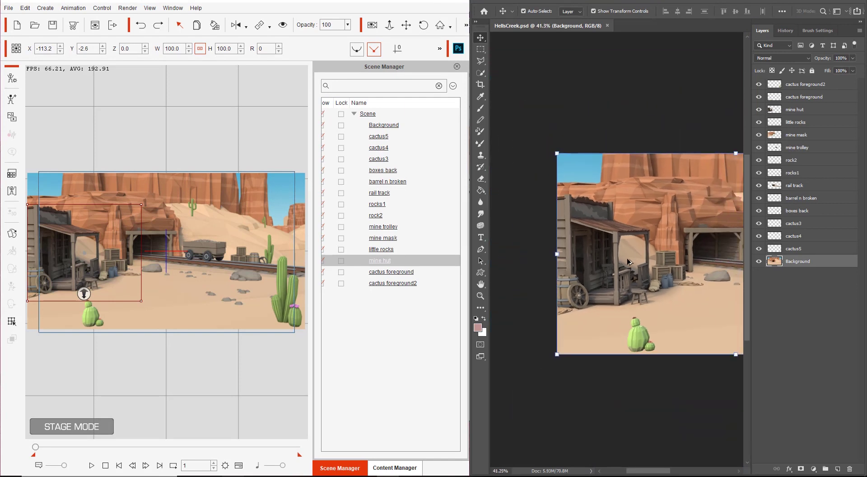
drag(652, 471, 675, 473)
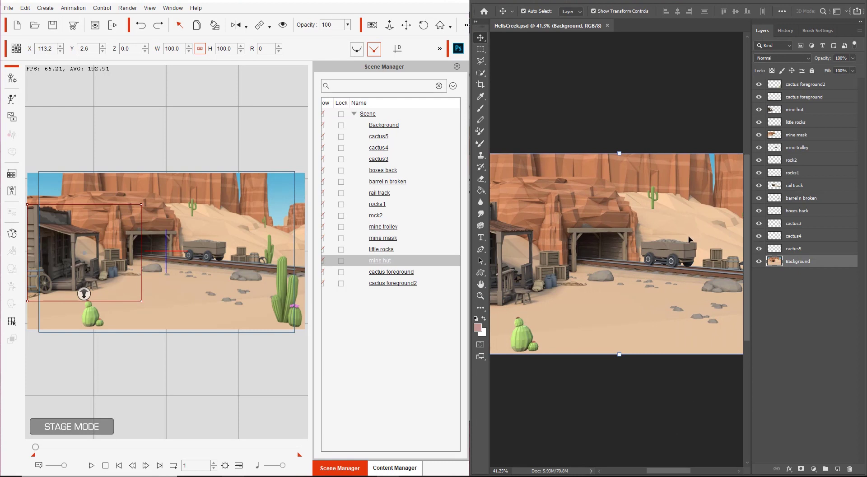
Select the mine trolley in both programs, test-move it in Photoshop, and undo.
click(676, 257)
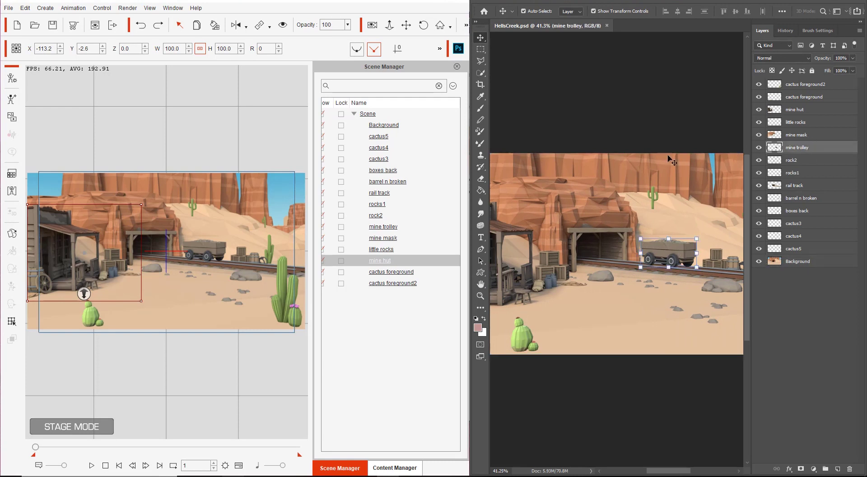
click(384, 227)
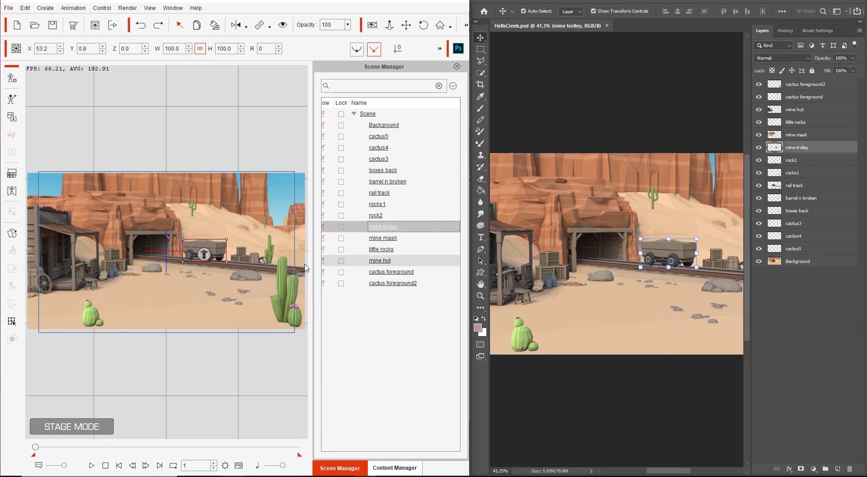
click(219, 246)
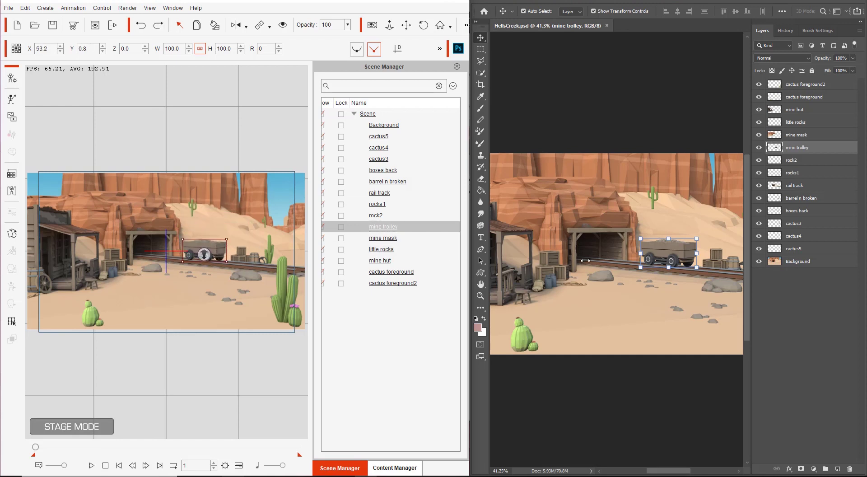
drag(678, 252, 708, 213)
key(ctrl+z)
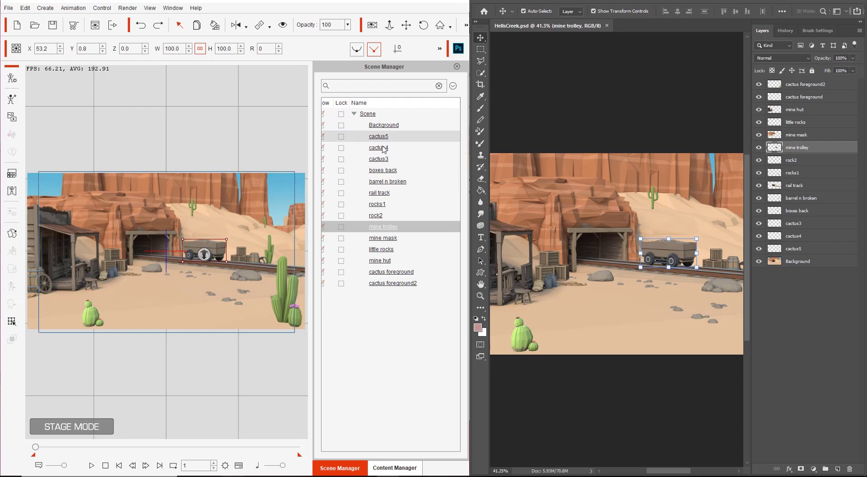
Select rocks1, mine trolley, little rocks, mine hut and cactus foreground in Scene Manager.
click(382, 204)
click(384, 228)
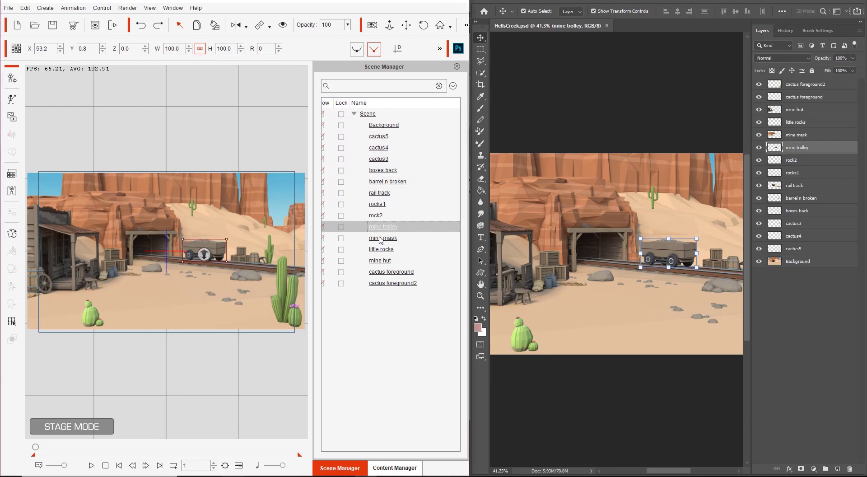
click(380, 251)
click(381, 261)
click(383, 272)
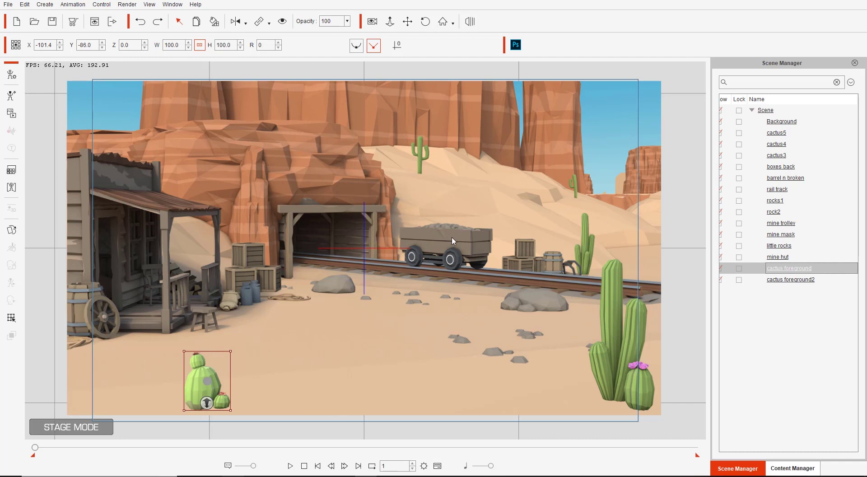
Scale the mine hut up and down by dragging, then set its height to 100.
click(125, 235)
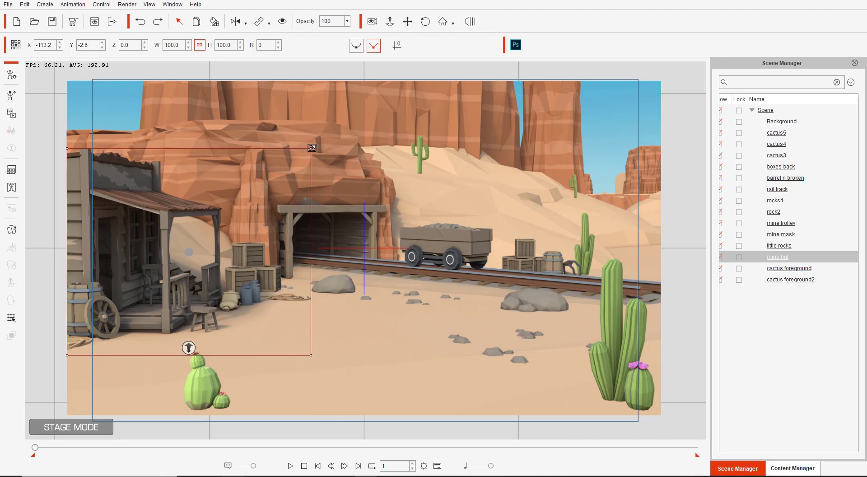
drag(311, 148, 374, 94)
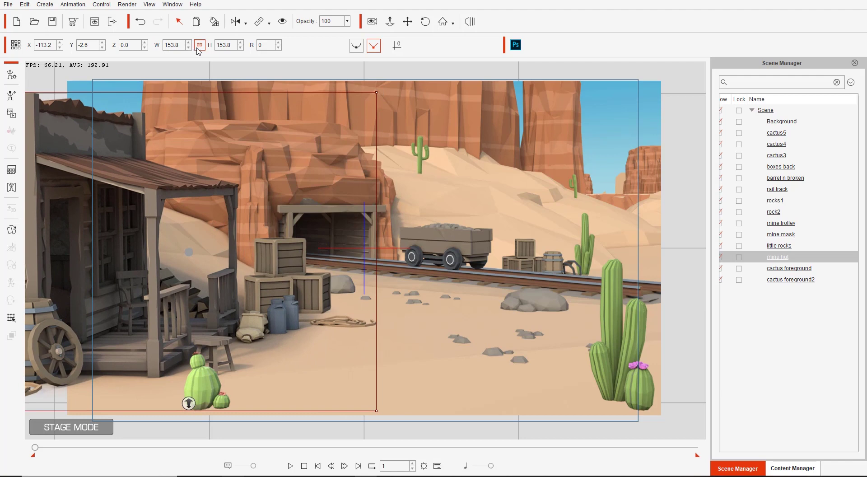
drag(376, 93, 336, 80)
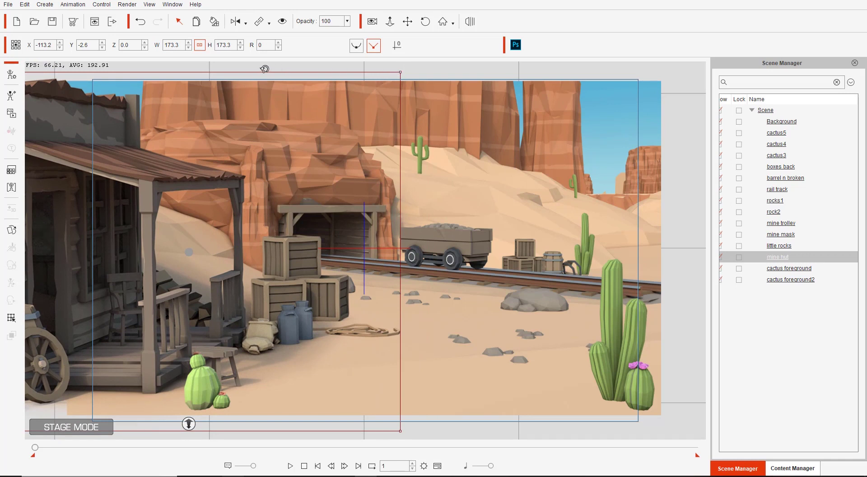
double_click(233, 45)
text(100)
key(Return)
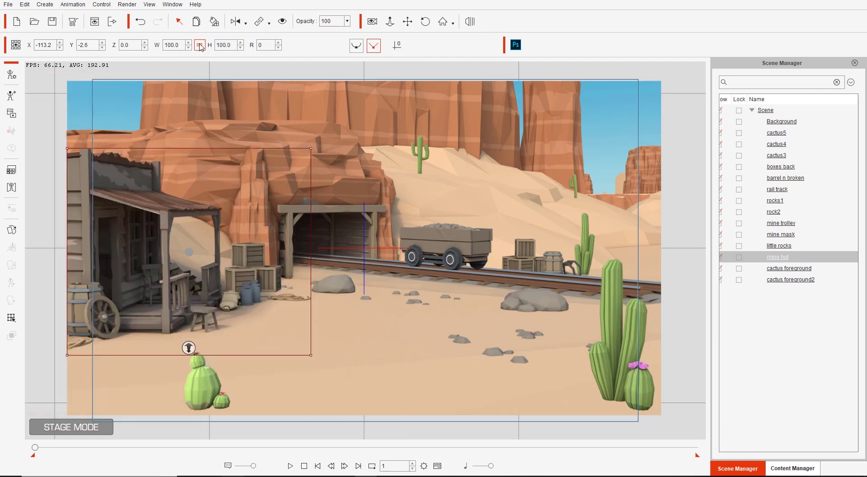
Link the mine hut's width and height and test heights of 50 and 200.
click(201, 46)
drag(233, 45, 209, 44)
text(50)
key(Return)
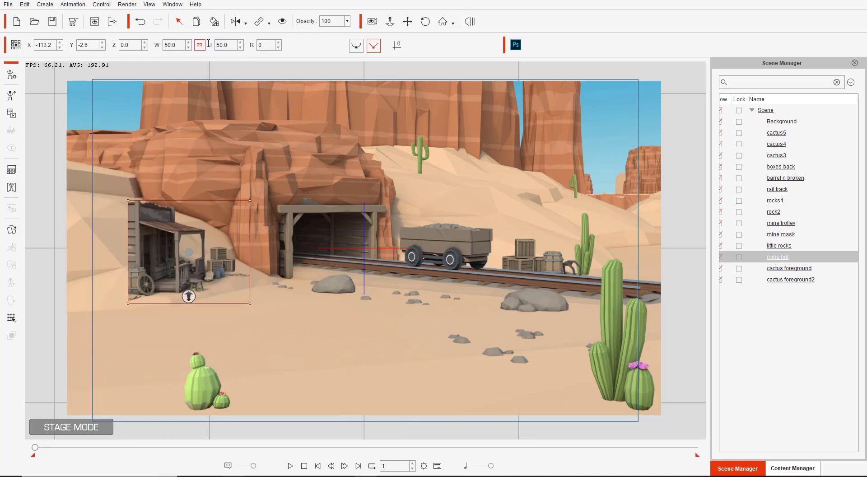
drag(232, 44, 204, 38)
text(200)
key(Return)
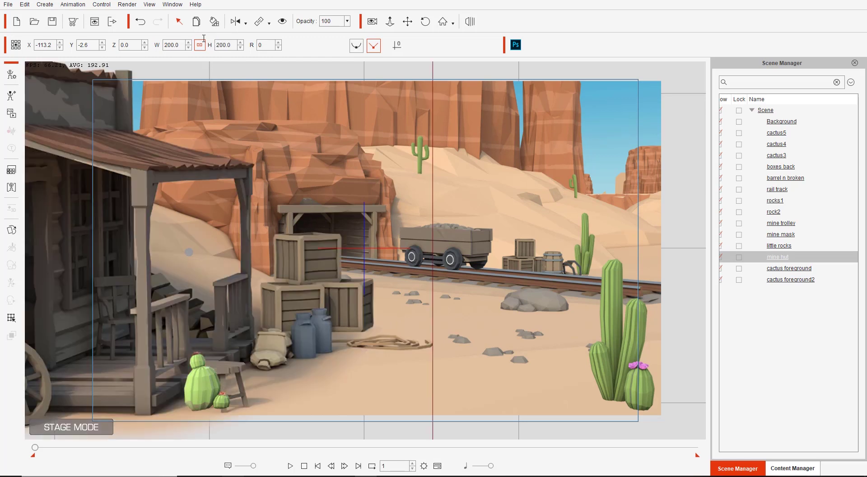
Return the mine hut to 100 and drag the mine trolley into the tunnel mouth.
drag(232, 44, 202, 42)
text(100)
key(Return)
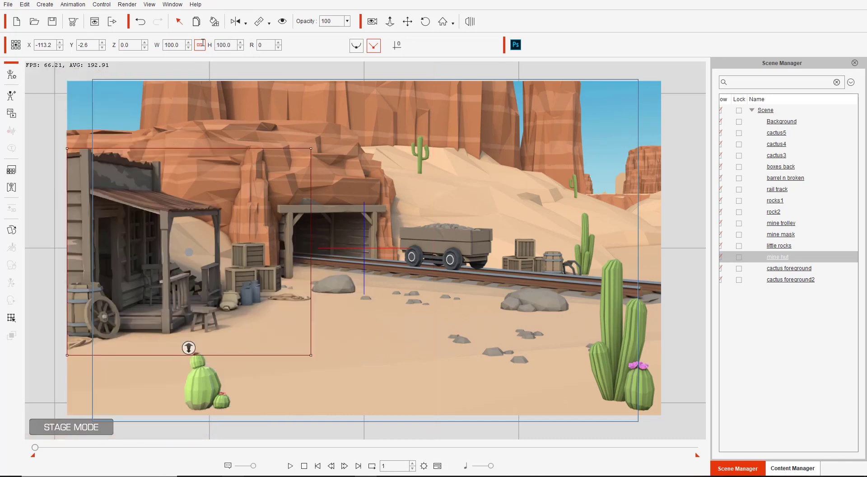
click(436, 238)
drag(470, 239, 484, 196)
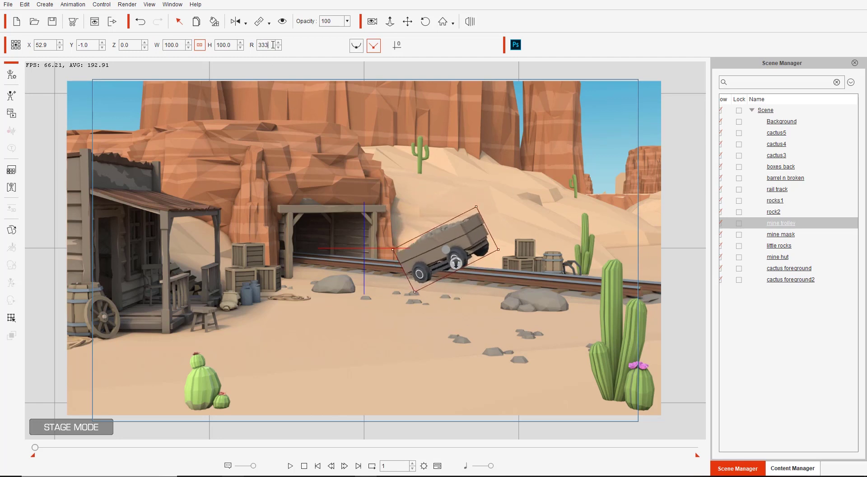
Reset the trolley's rotation to 0 and nudge it right along the rail.
drag(272, 44, 245, 45)
text(0)
key(Return)
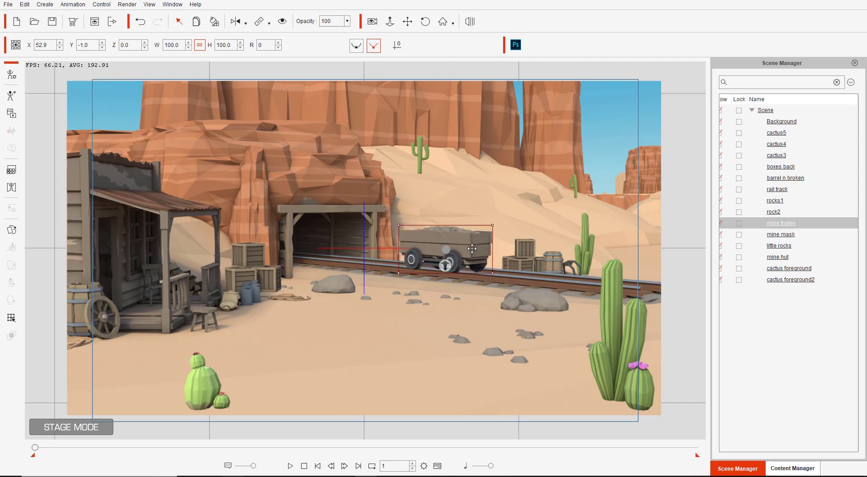
drag(469, 247, 477, 247)
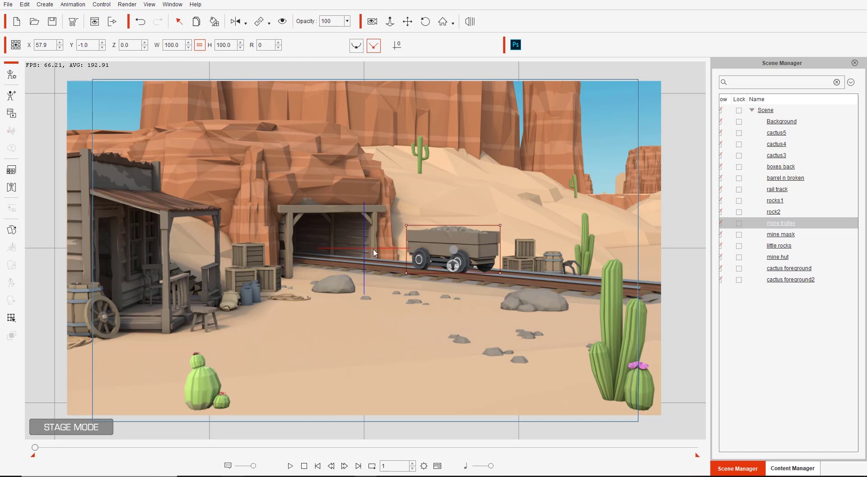
click(284, 201)
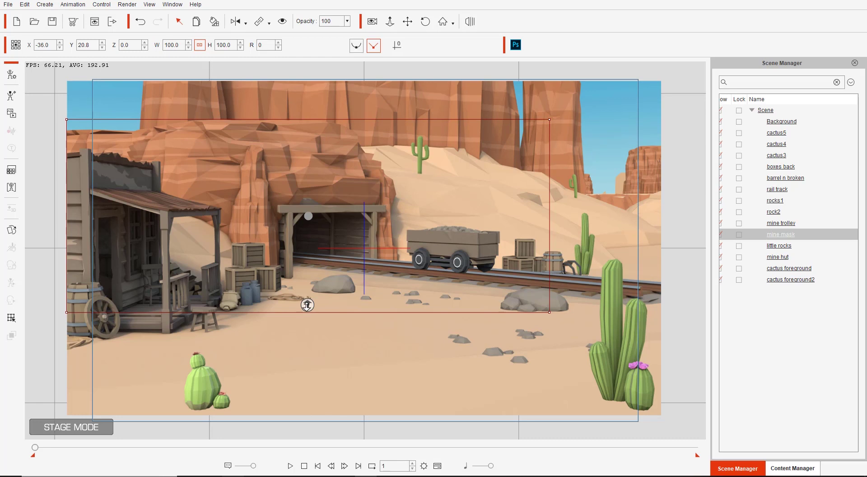
drag(307, 305, 293, 315)
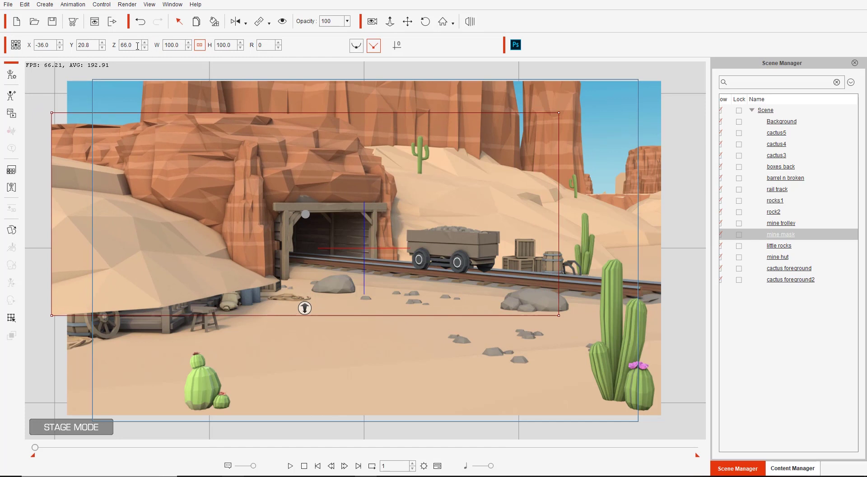
key(ctrl+z)
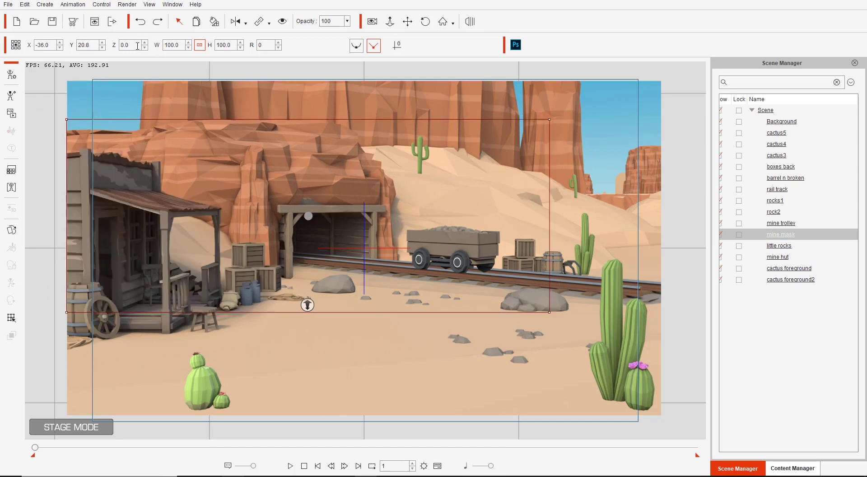
click(453, 243)
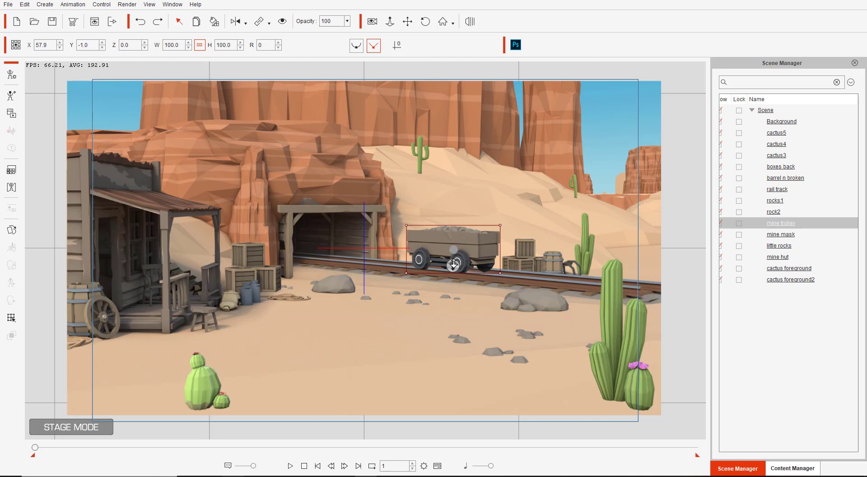
drag(454, 263, 452, 291)
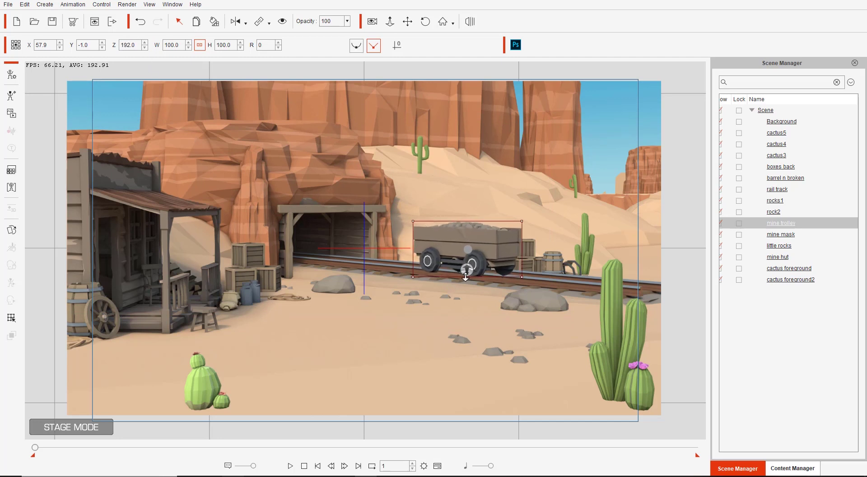
drag(466, 271, 474, 350)
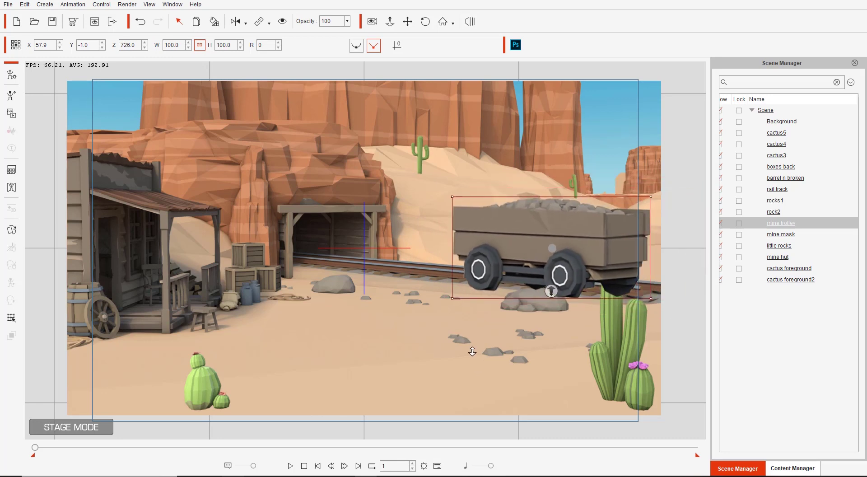
double_click(135, 46)
text(0)
key(Return)
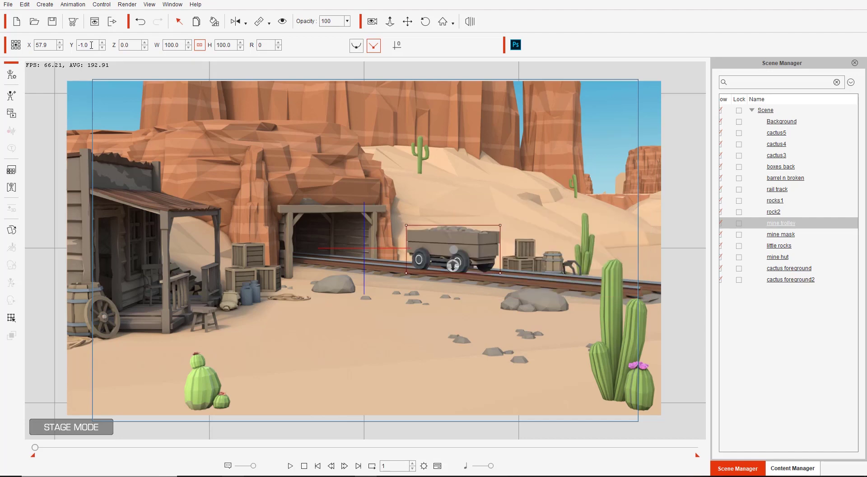
Zoom in on the stage and pan across the mine entrance, crates and trolley.
scroll(239, 279, up, 3)
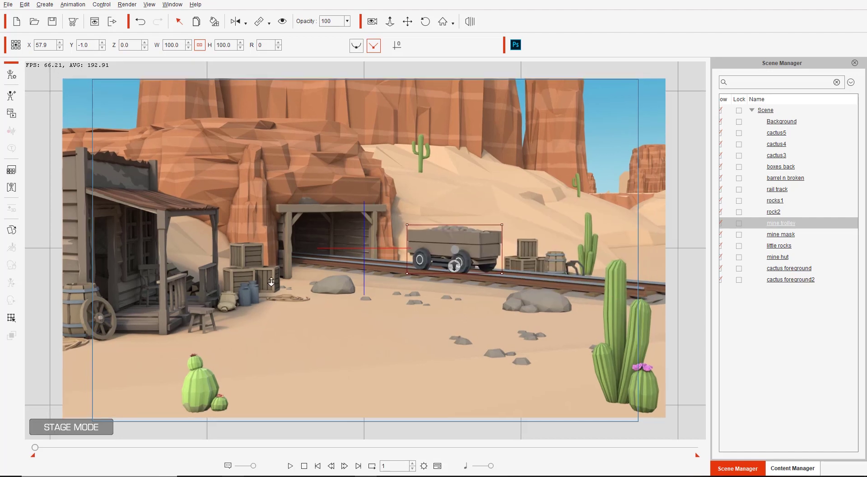
scroll(269, 265, up, 2)
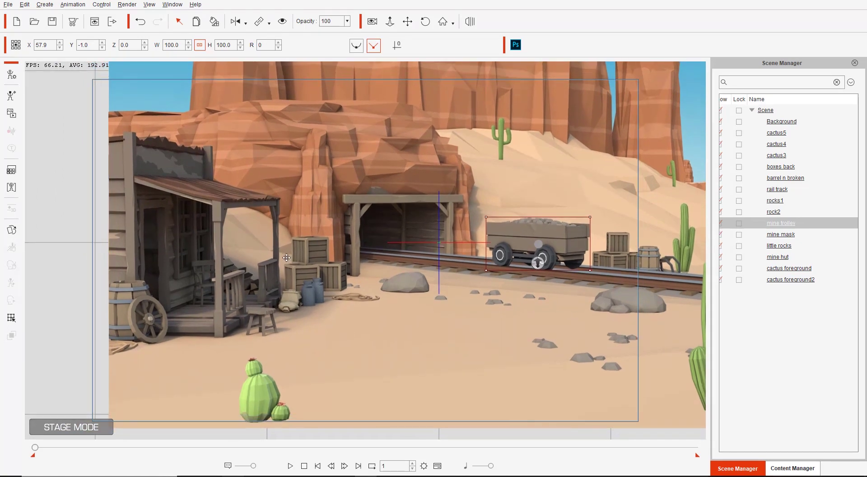
scroll(277, 331, up, 2)
scroll(277, 331, up, 4)
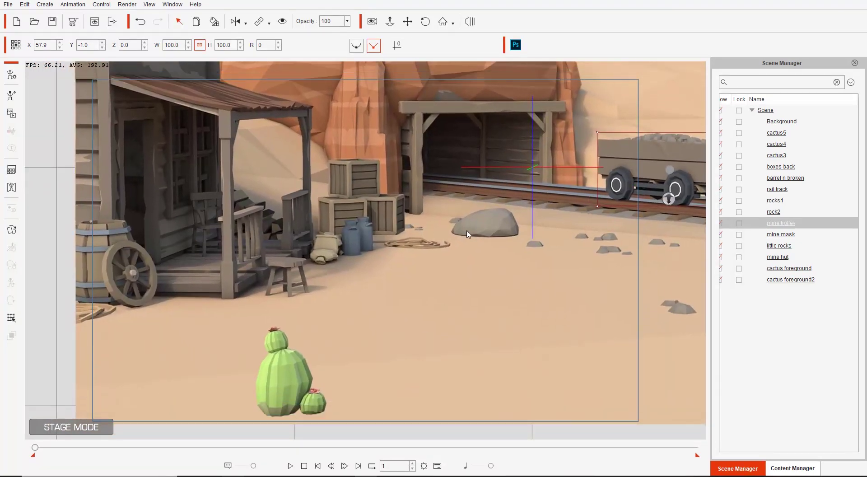
drag(468, 233, 218, 240)
drag(458, 230, 518, 208)
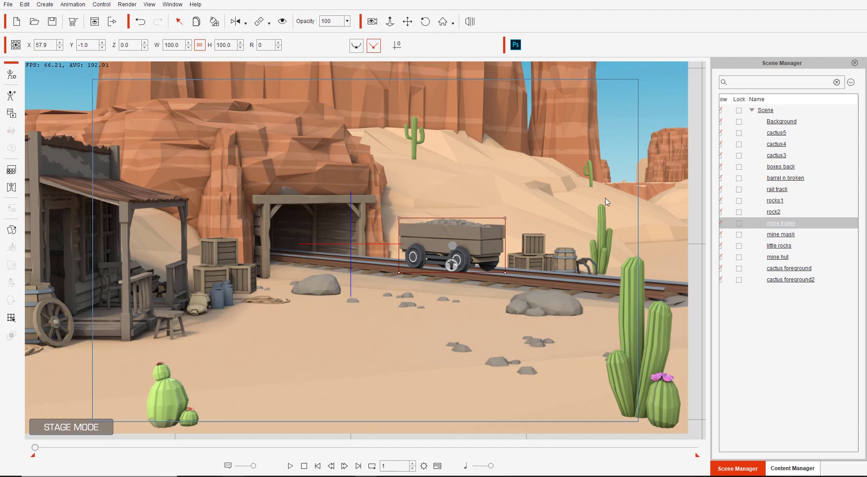
Switch to 3D View, orbit to see the layers side-on, and select the foreground cactus.
click(470, 21)
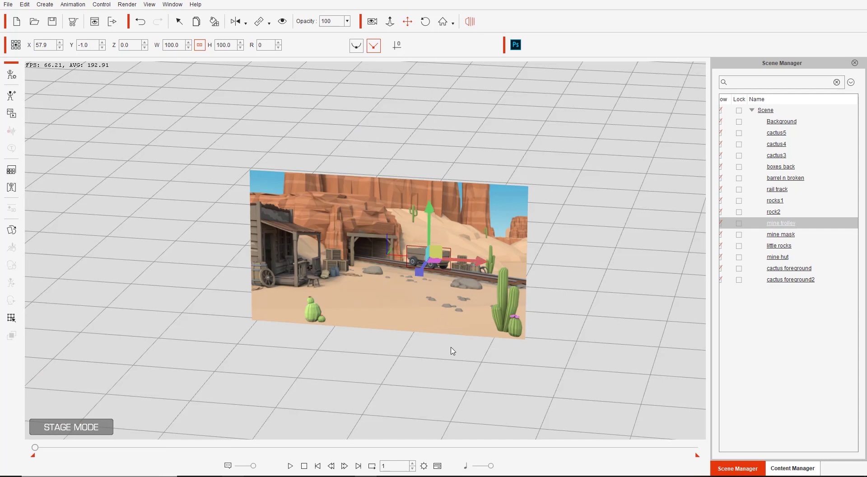
drag(442, 328, 411, 247)
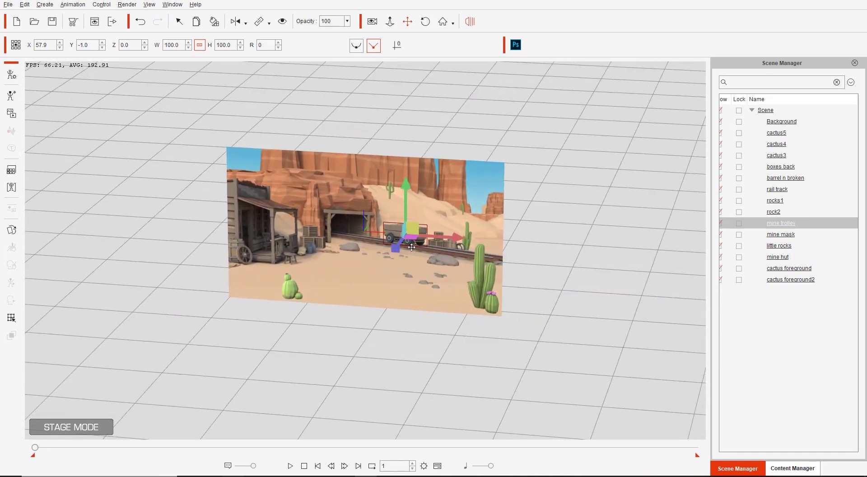
drag(561, 246, 497, 218)
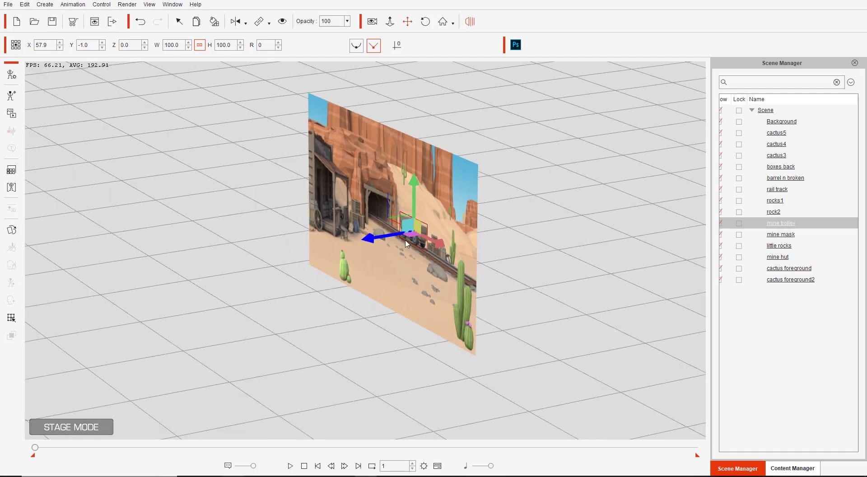
click(459, 321)
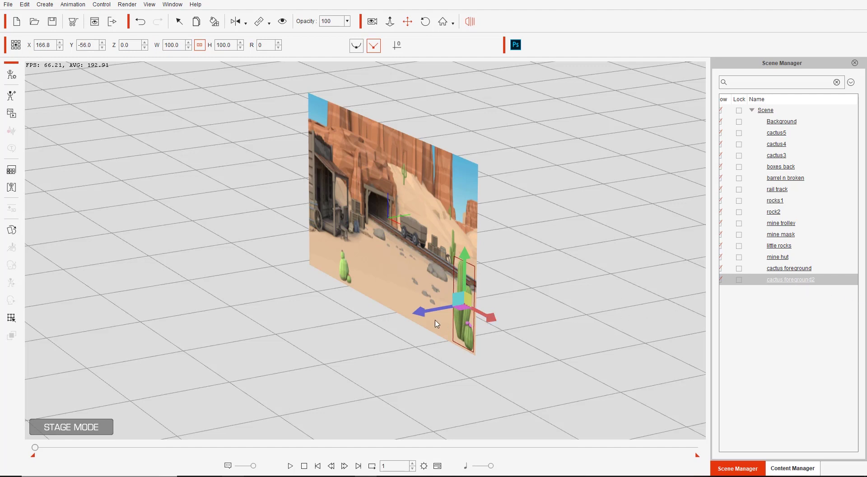
Bring the tall cactus, the small foreground cactus and the mine hut forward in depth.
drag(427, 319, 198, 359)
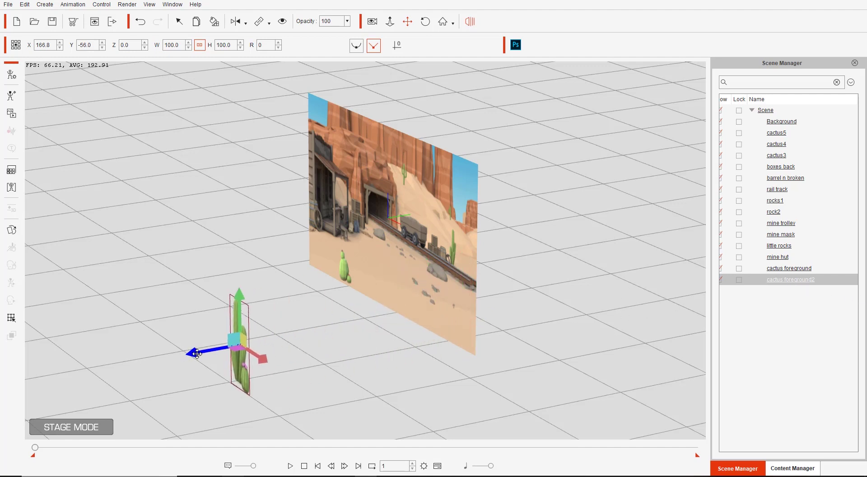
drag(264, 360, 255, 356)
click(348, 277)
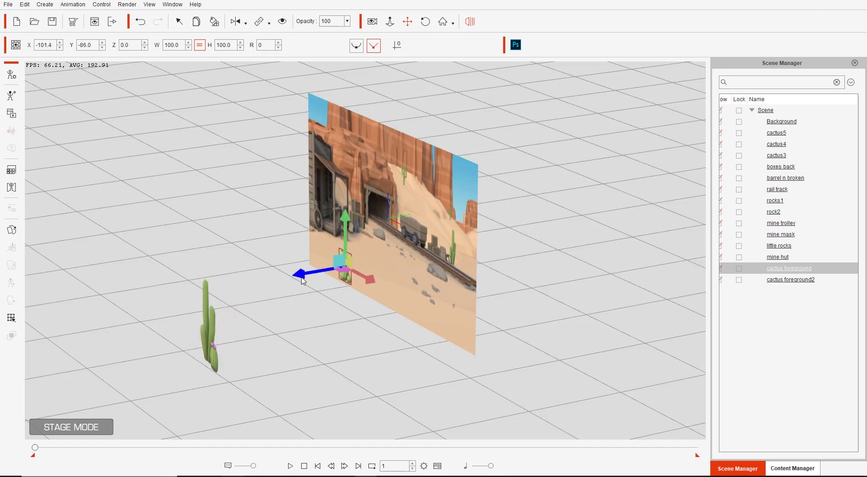
drag(305, 281, 82, 326)
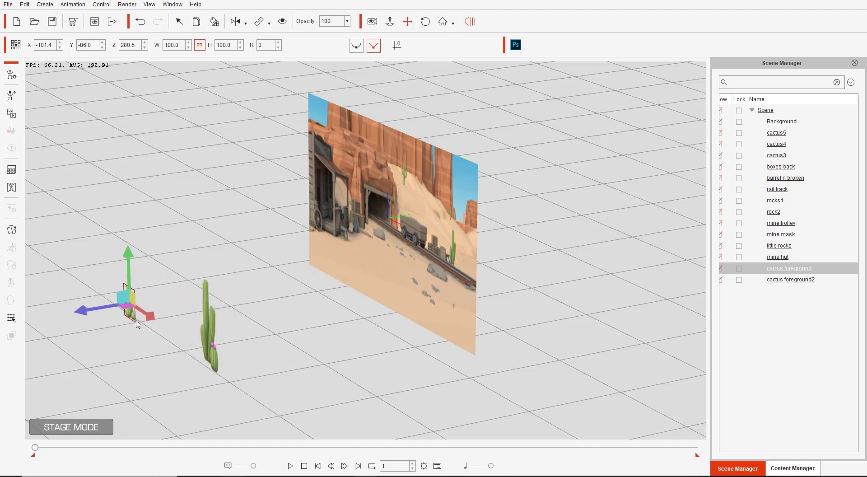
click(322, 193)
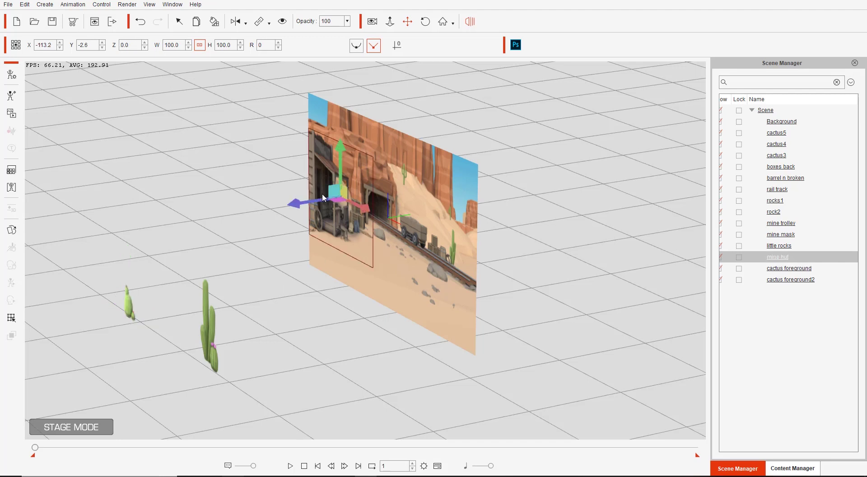
drag(296, 207, 130, 274)
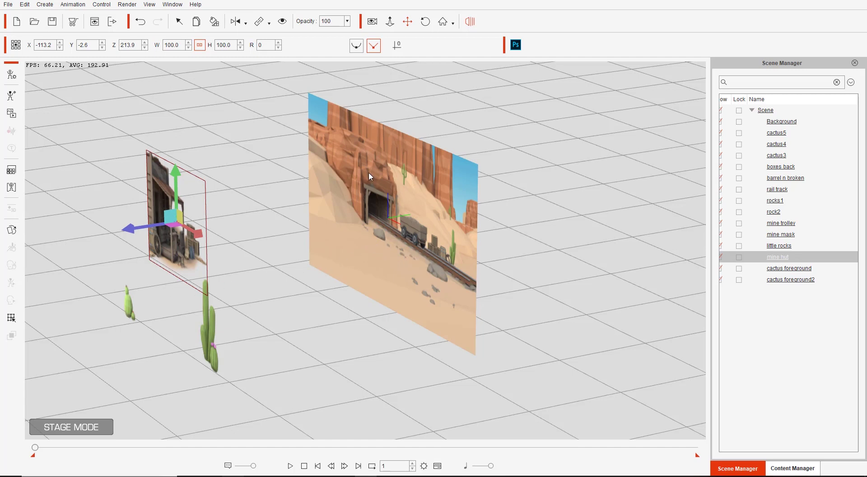
Pull rocks1, rock2 and little rocks forward (131.1) and push boxes back behind to -10.9.
click(442, 278)
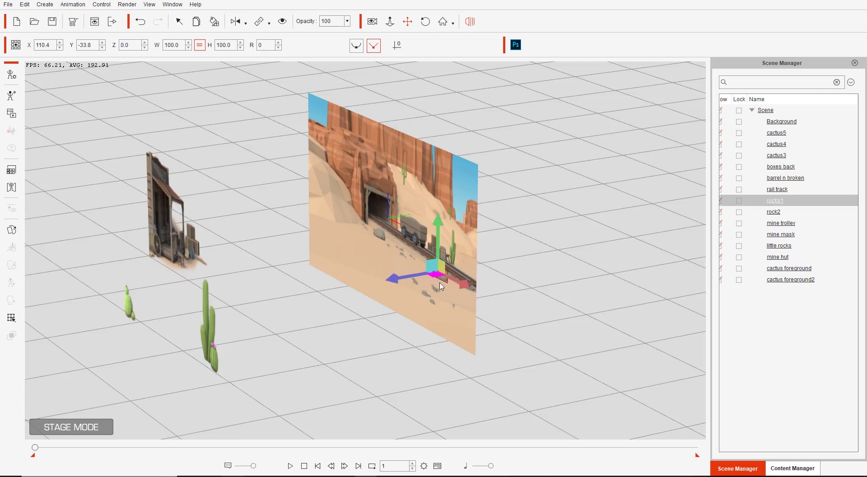
drag(382, 282, 294, 296)
click(380, 234)
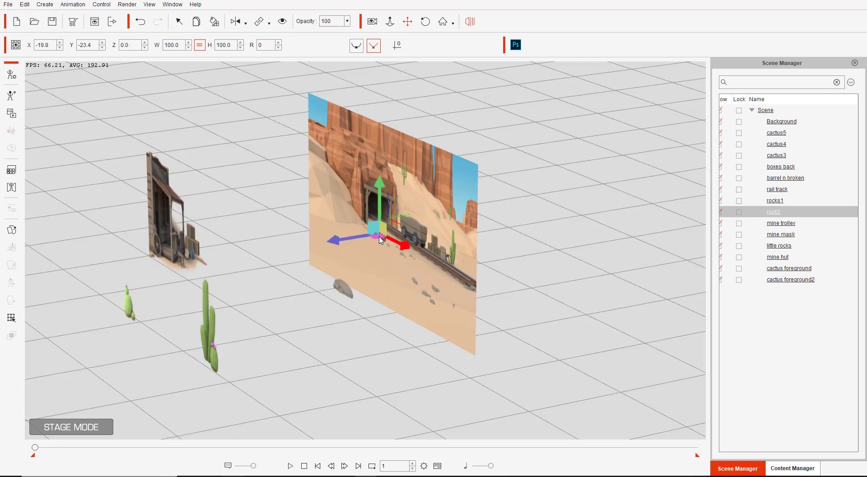
drag(332, 238, 194, 271)
click(428, 298)
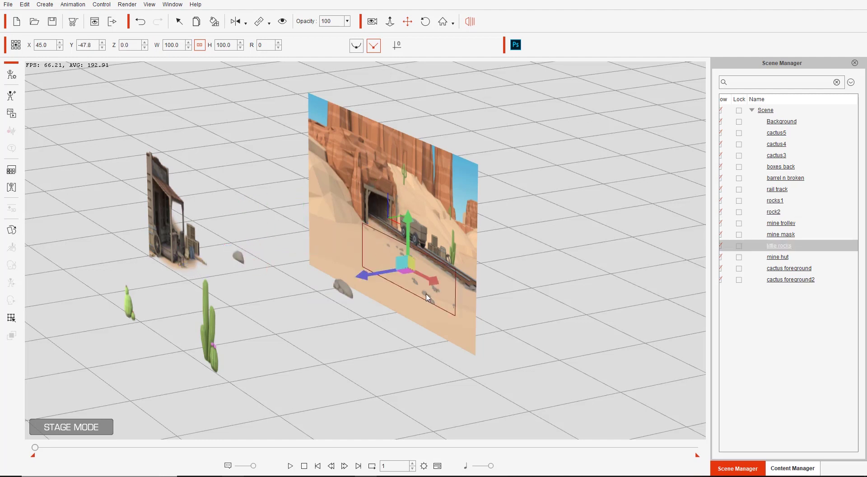
drag(261, 290, 265, 296)
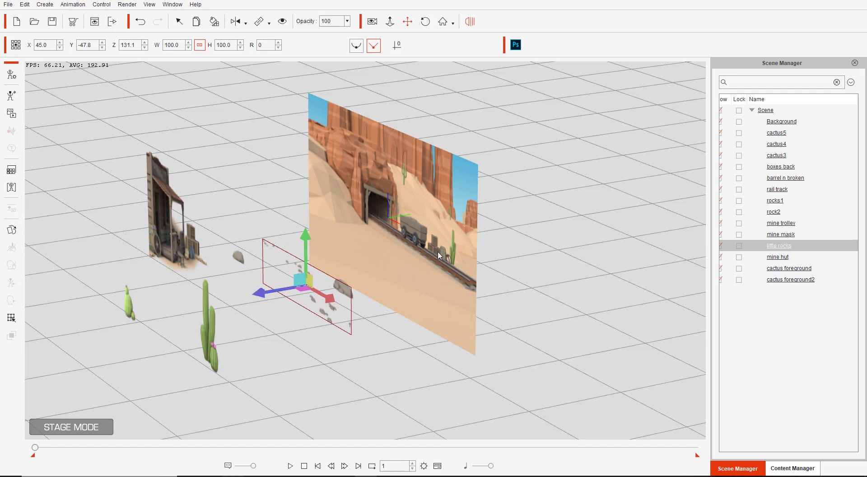
click(438, 250)
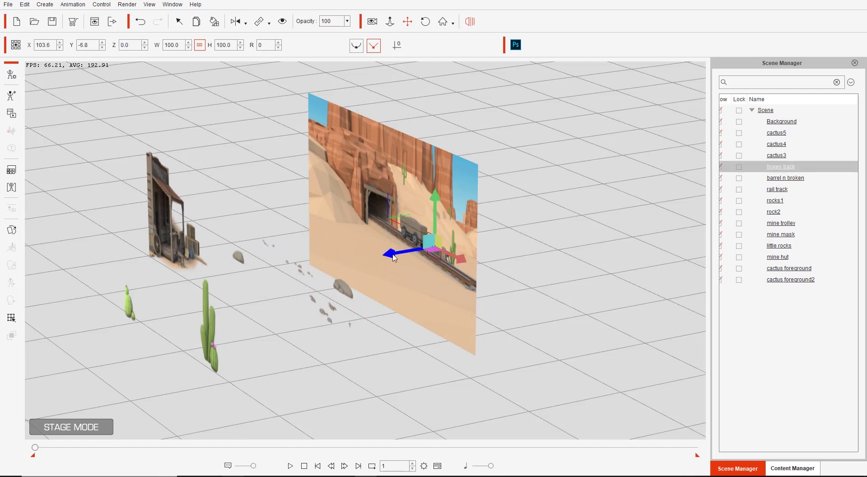
drag(399, 253, 402, 252)
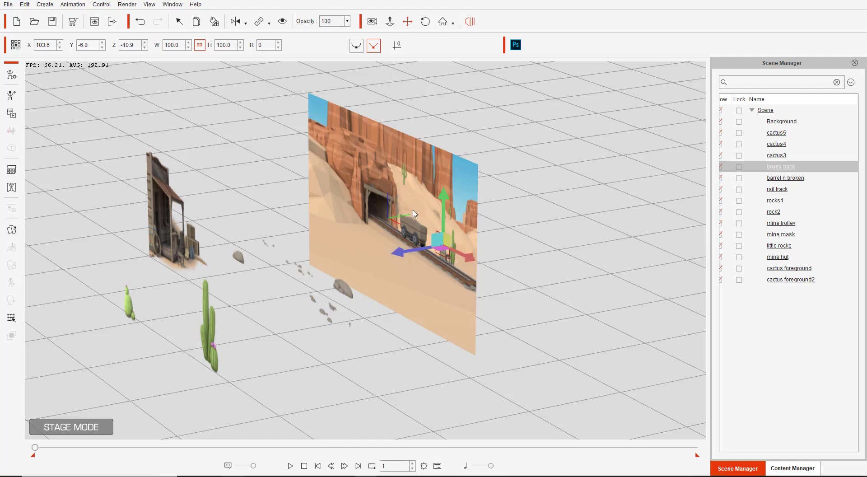
click(422, 165)
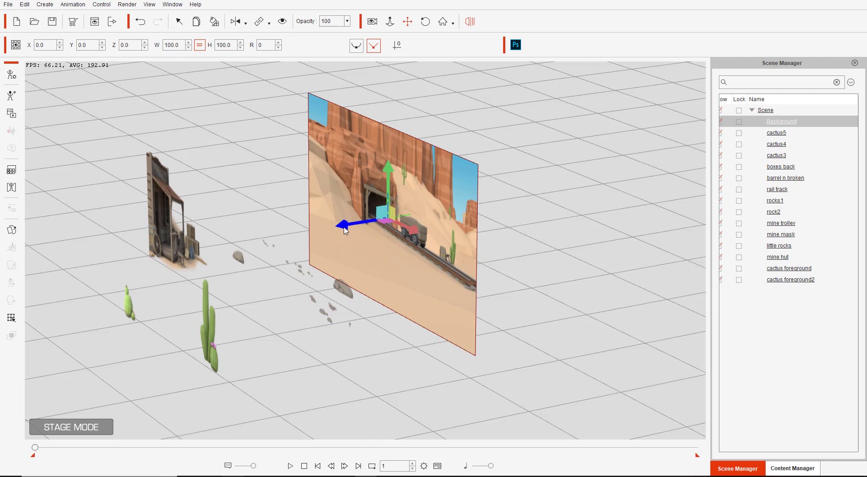
Undo a Background plane move and bring the mine mask forward to depth 36.
drag(346, 230, 356, 230)
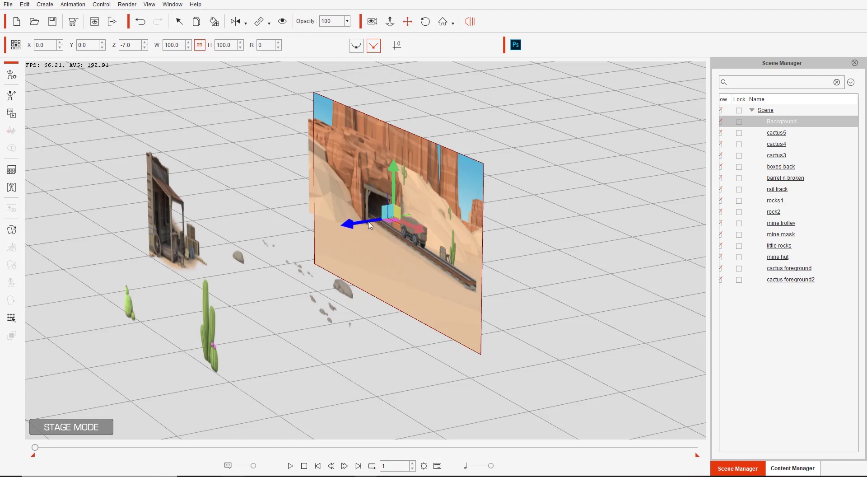
key(ctrl+z)
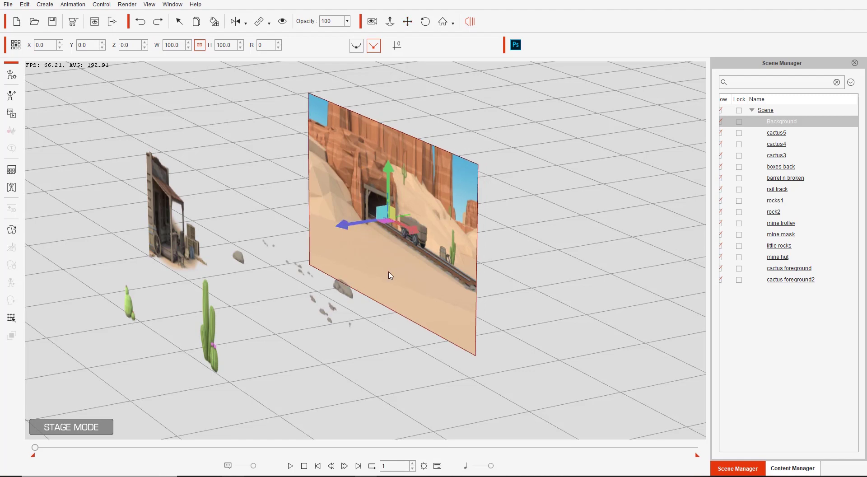
scroll(389, 273, up, 2)
scroll(387, 220, up, 2)
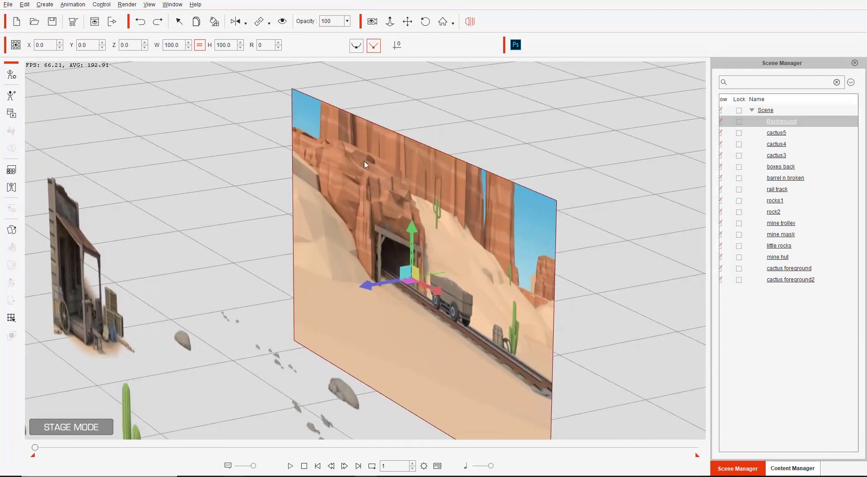
scroll(379, 220, up, 2)
click(363, 238)
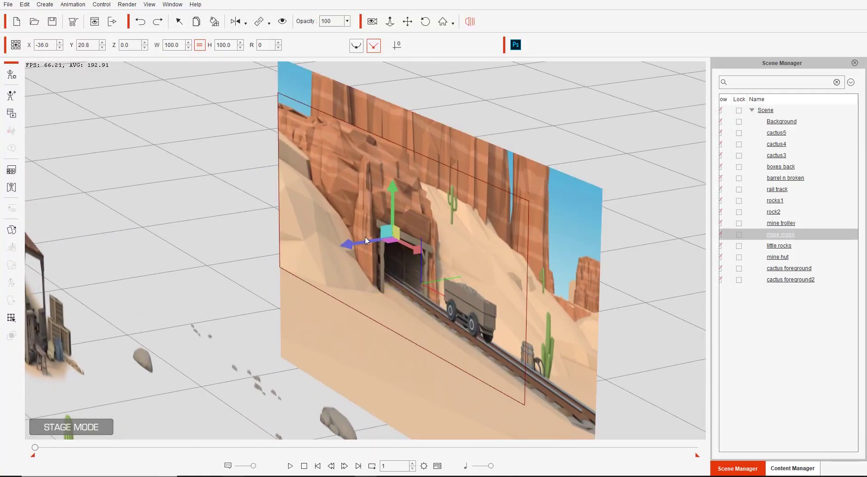
drag(347, 251, 321, 250)
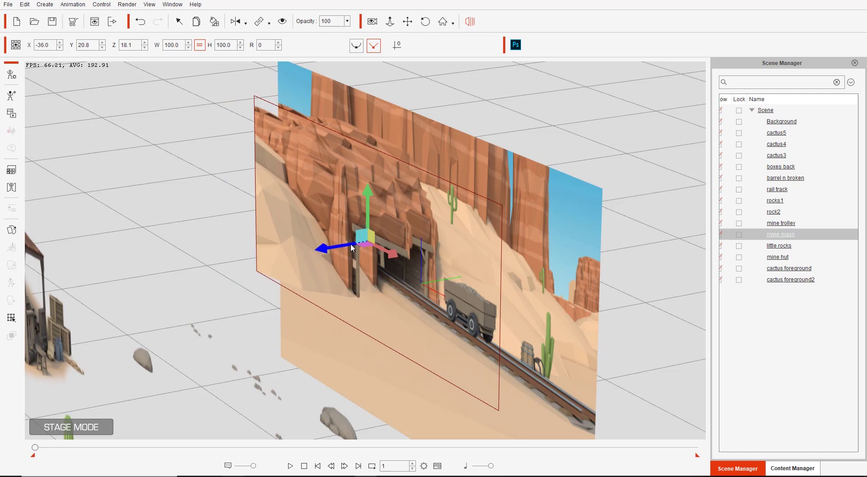
drag(320, 249, 296, 250)
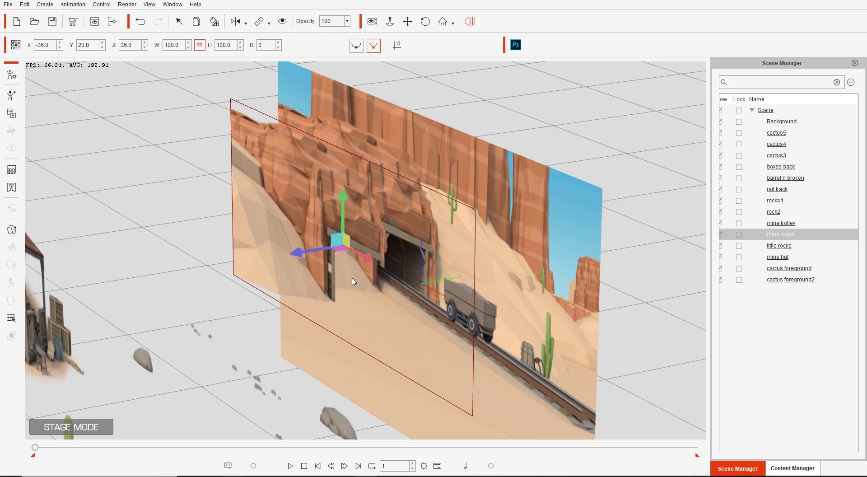
Undo another Background plane move and set the mine mask depth to 0.
click(409, 181)
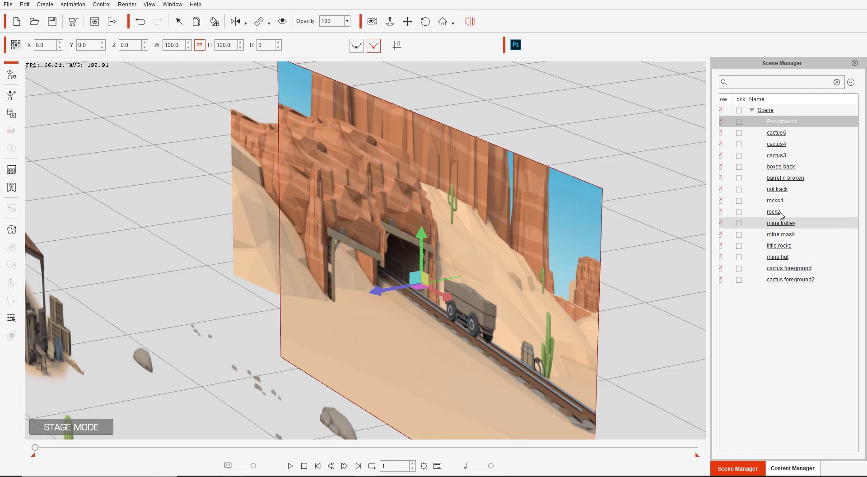
drag(381, 293, 348, 305)
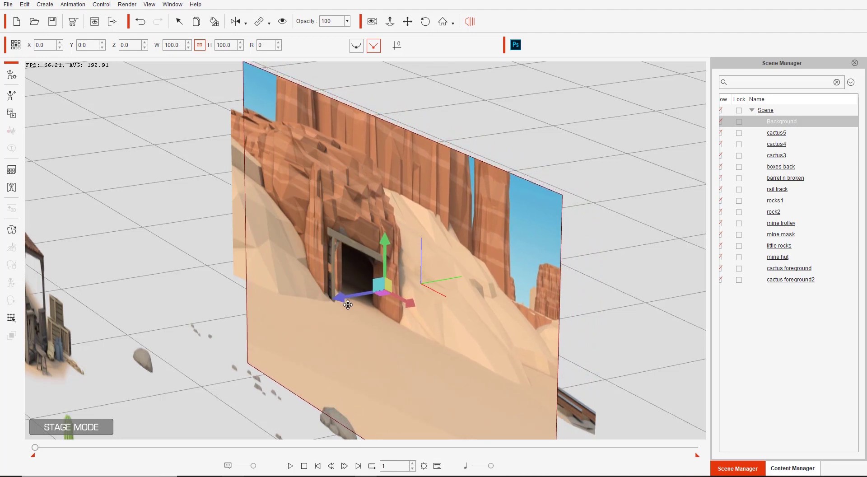
key(ctrl+z)
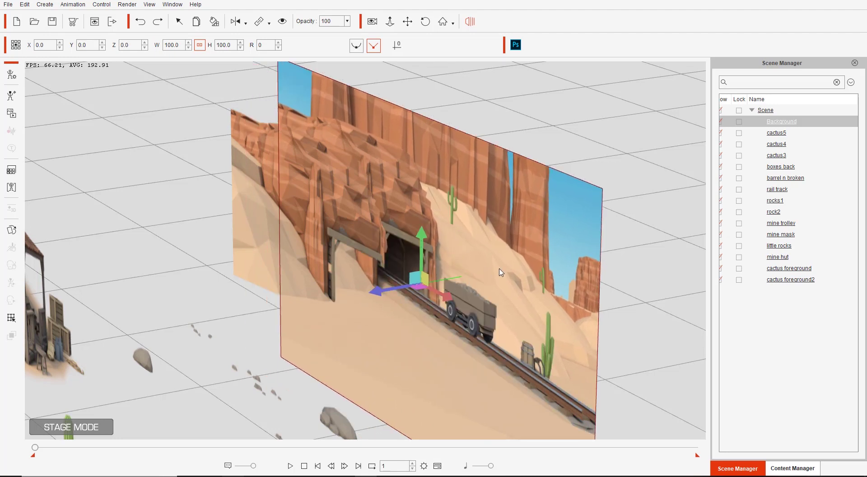
click(324, 212)
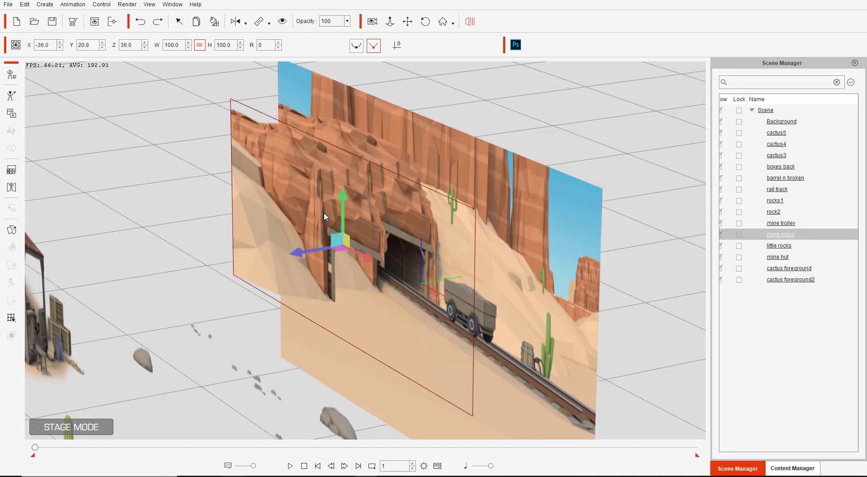
double_click(138, 47)
text(0)
key(Return)
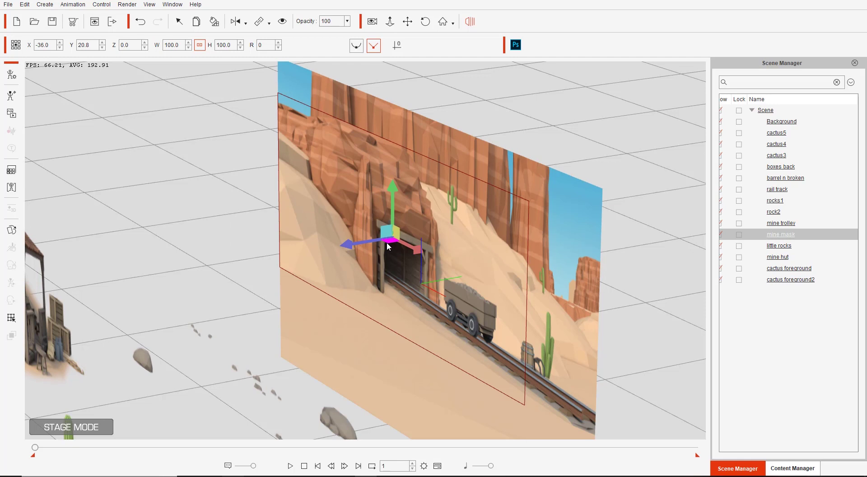
Shift the mine trolley along the rails and set the mine mask depth to 1.0.
click(478, 318)
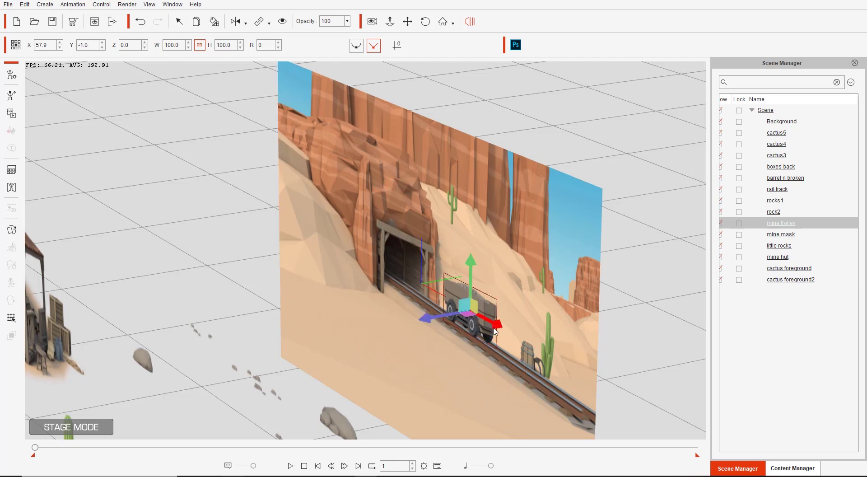
drag(490, 329, 487, 354)
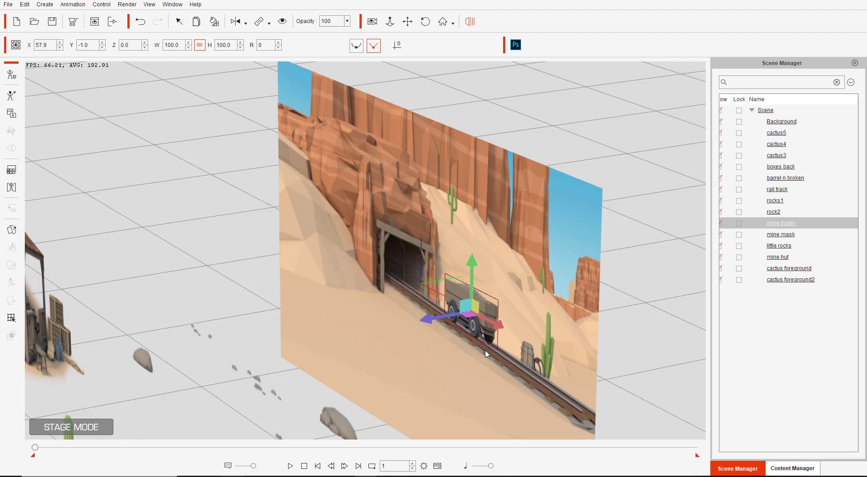
click(353, 266)
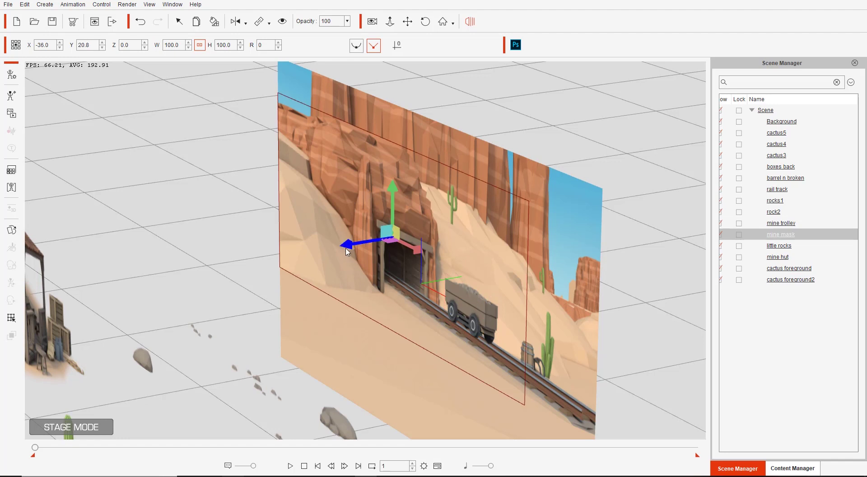
drag(345, 249, 342, 248)
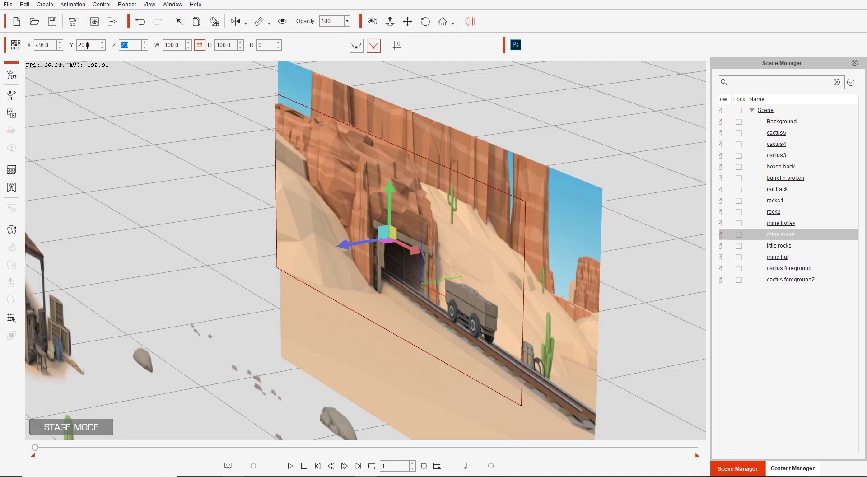
key(Return)
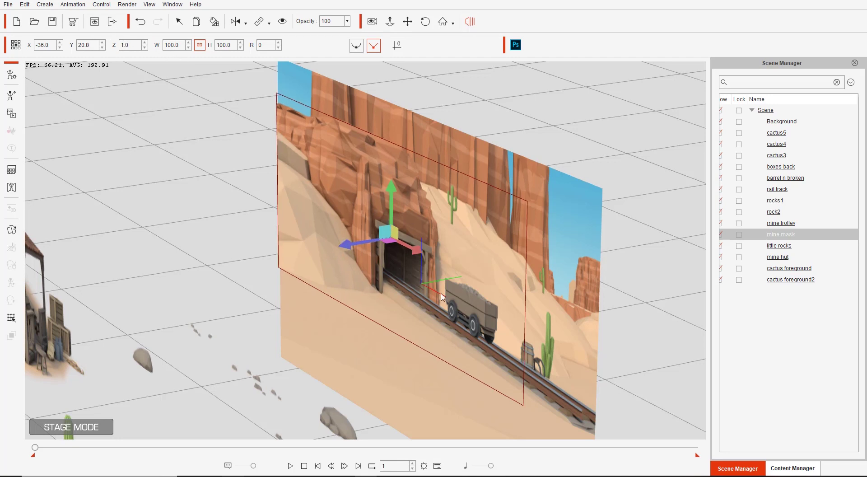
Check the trolley and cactus4 layering, then return to the flat camera view.
click(462, 310)
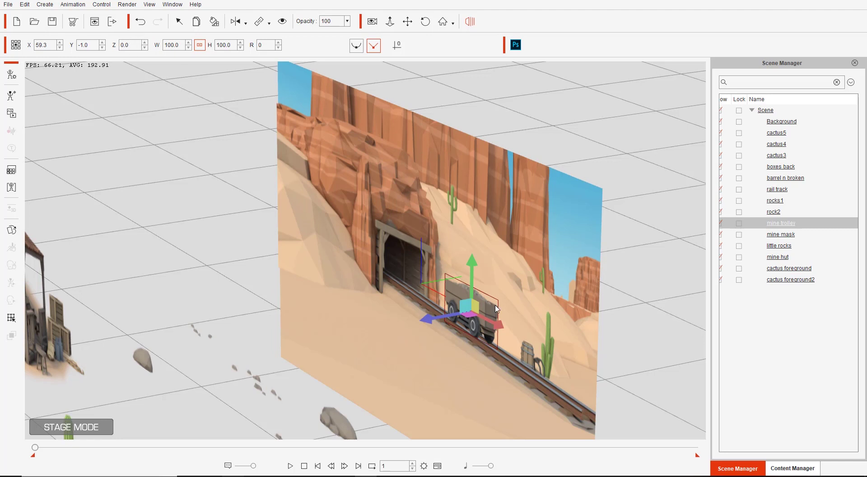
click(454, 208)
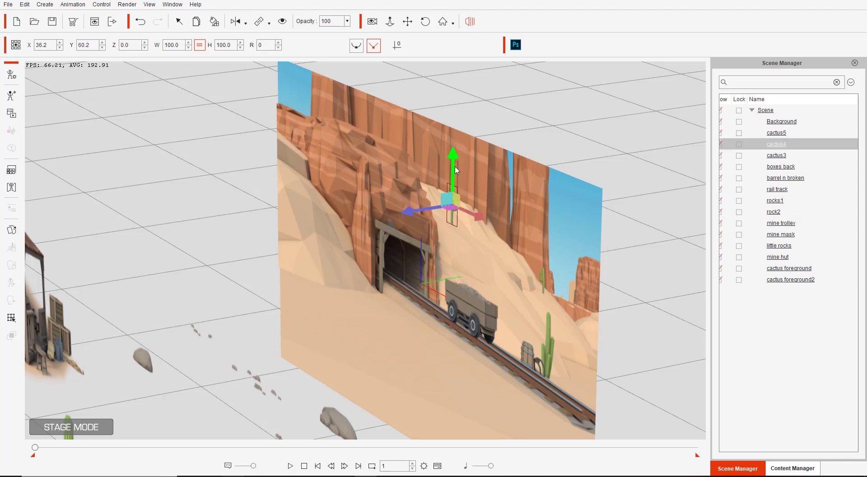
drag(351, 319, 362, 292)
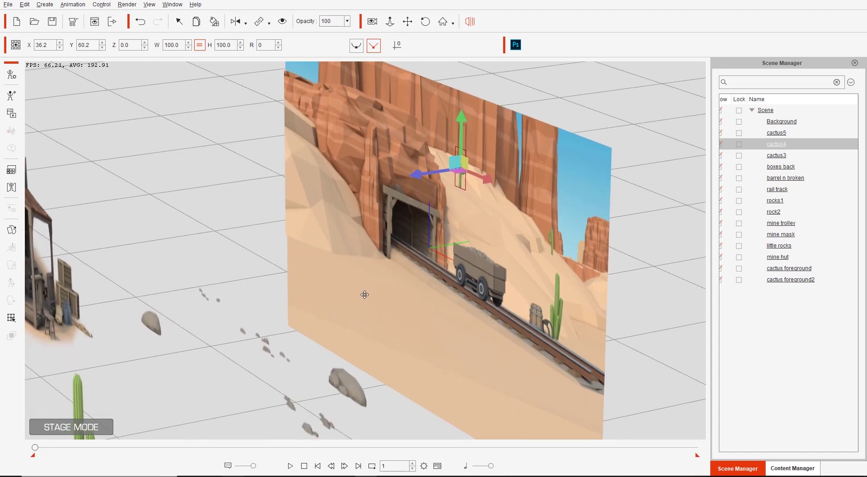
click(470, 21)
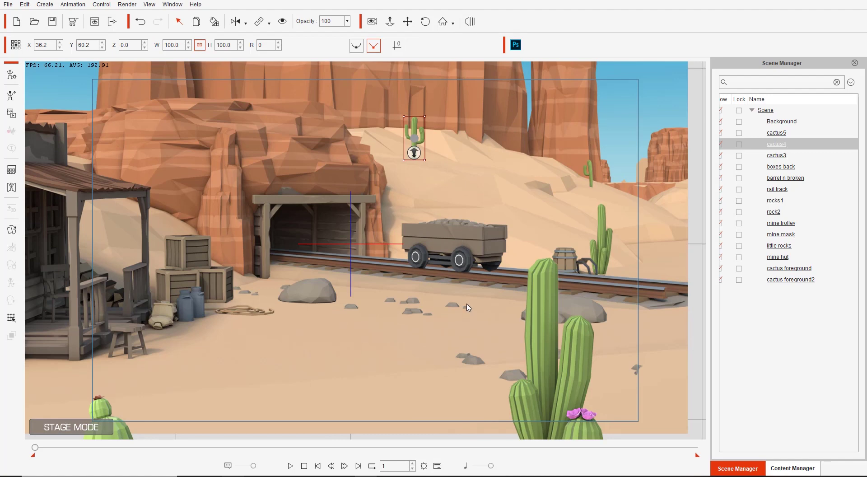
Shift the mine hut slightly to the right near the porch.
scroll(497, 225, up, 3)
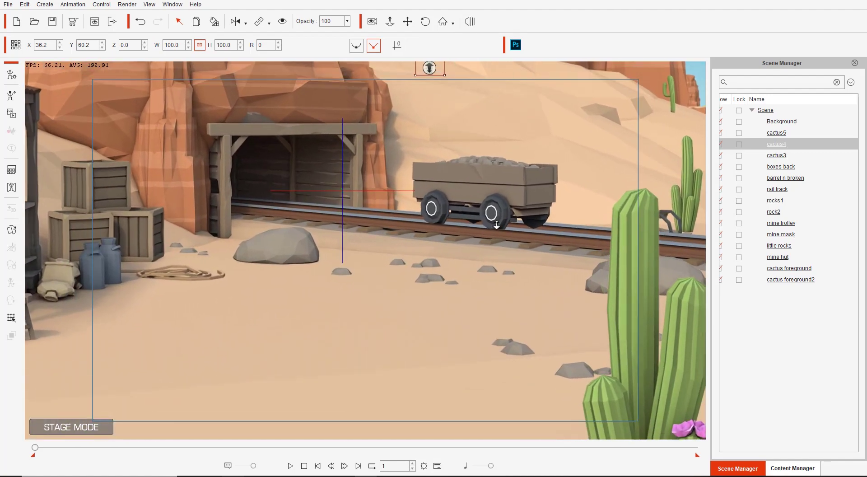
drag(497, 225, 456, 277)
click(239, 282)
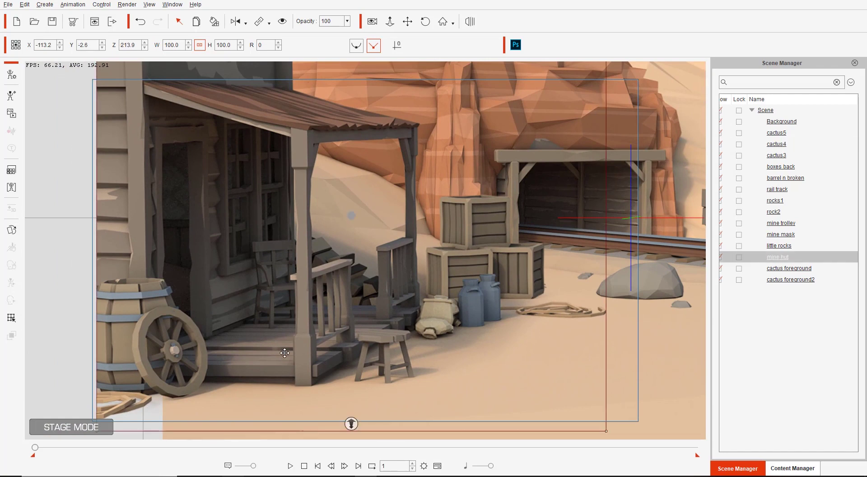
drag(290, 278, 348, 274)
drag(443, 262, 198, 159)
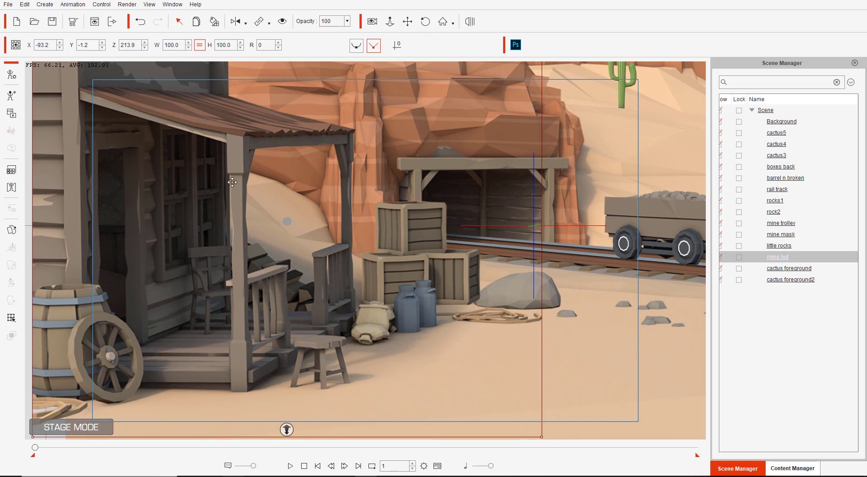
Move the round foreground cactus beside the bench and push it forward to depth 406.5.
scroll(375, 212, up, 5)
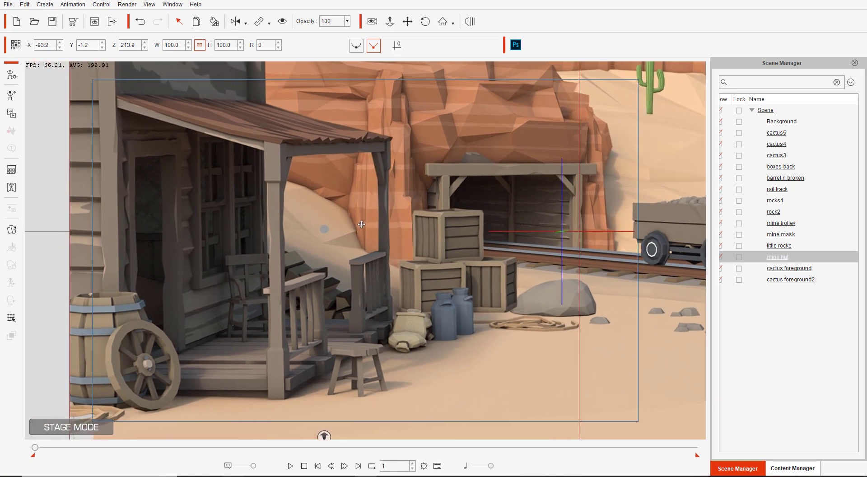
drag(370, 224, 386, 104)
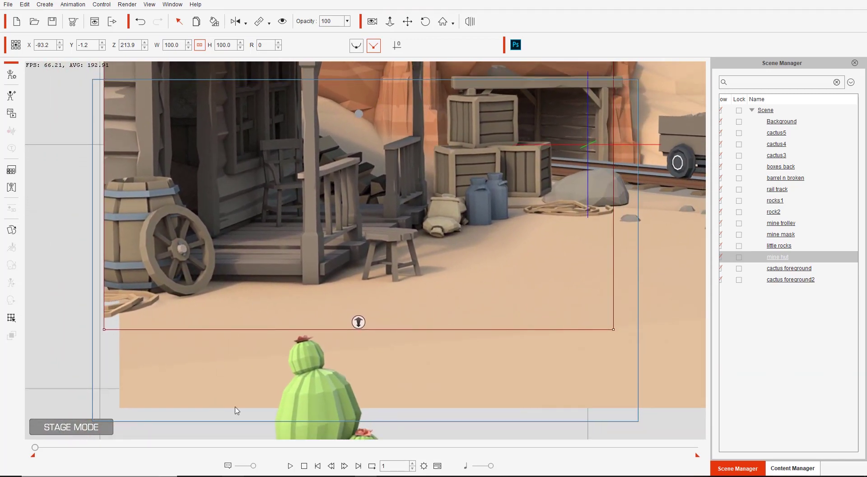
click(326, 403)
drag(334, 400, 377, 272)
mouse_move(371, 337)
mouse_down()
mouse_move(375, 387)
mouse_move(369, 352)
mouse_up()
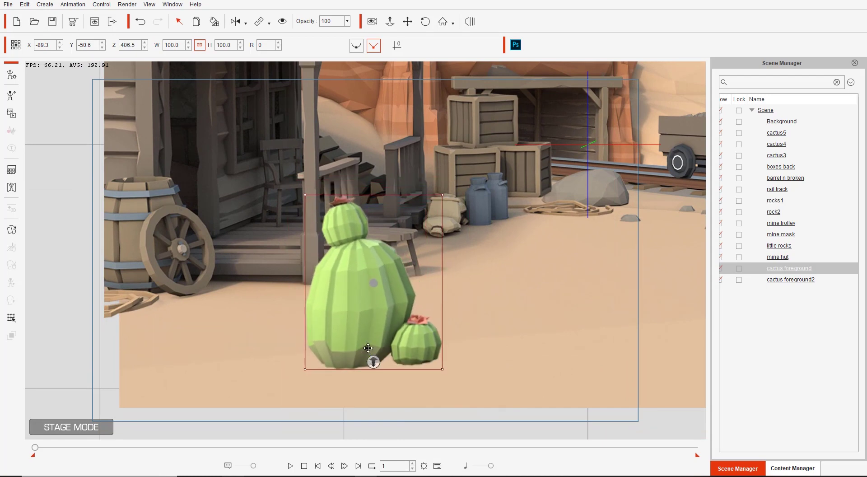
scroll(414, 187, up, 3)
drag(524, 215, 396, 200)
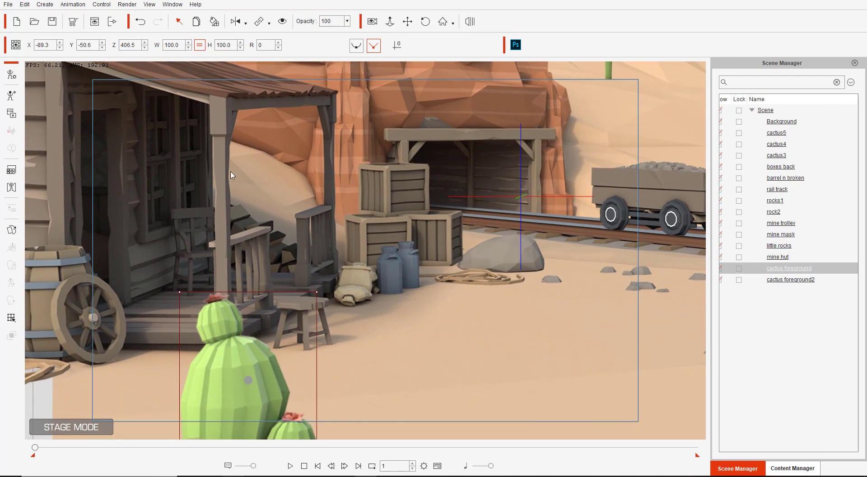
drag(214, 298, 315, 284)
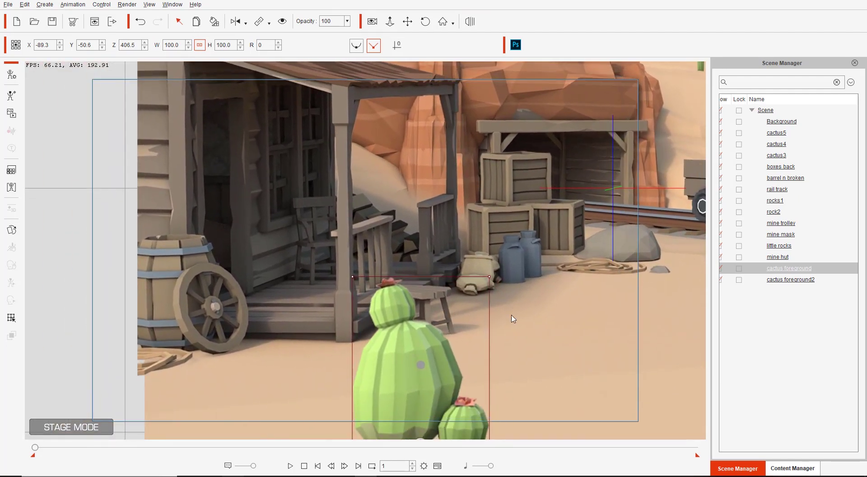
drag(513, 319, 433, 303)
Nudge rock2 left in front of the rope and reposition the tall 'cactus foreground2' on the right.
click(416, 278)
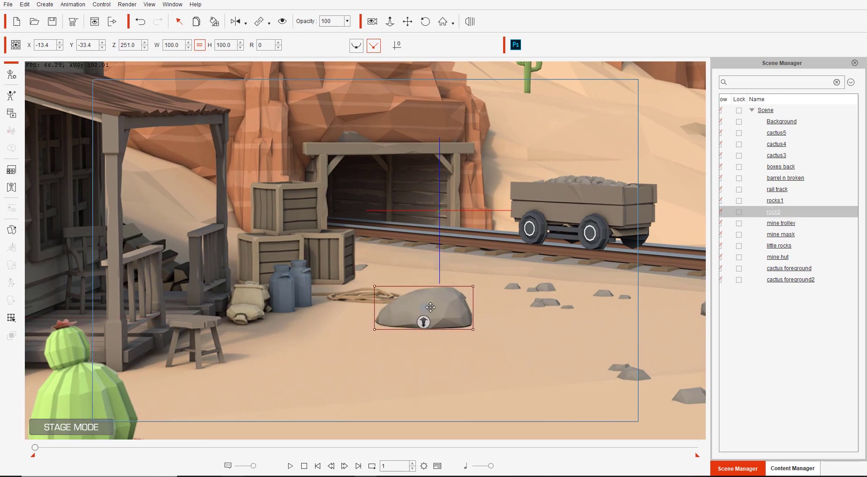
drag(431, 307, 414, 300)
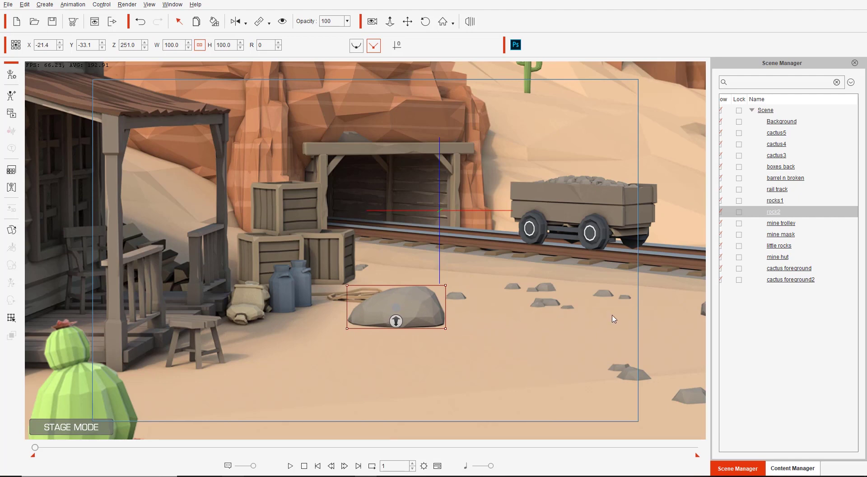
drag(614, 319, 291, 181)
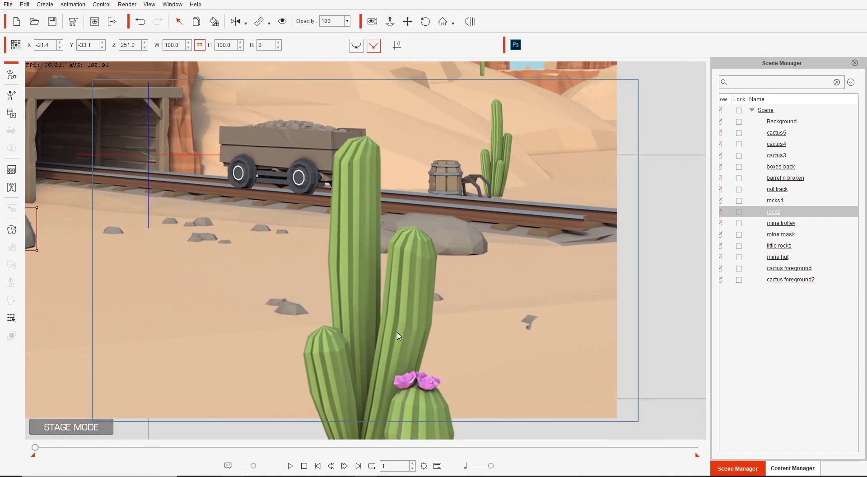
drag(398, 335, 472, 200)
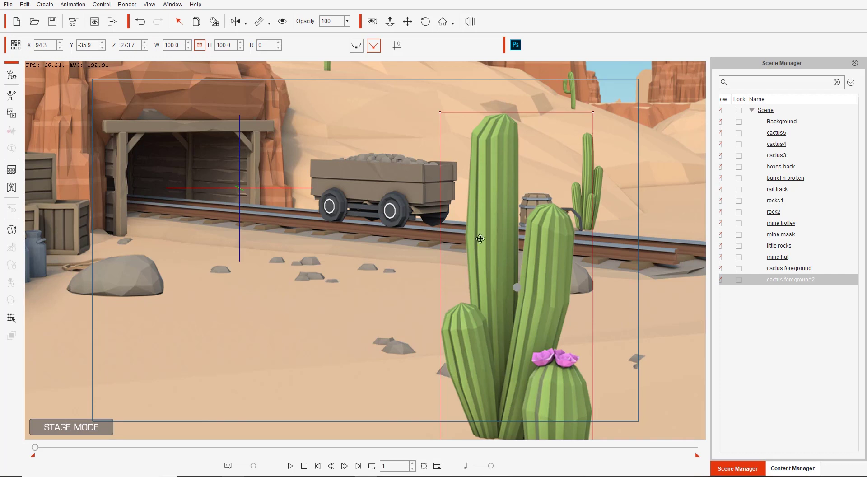
click(424, 466)
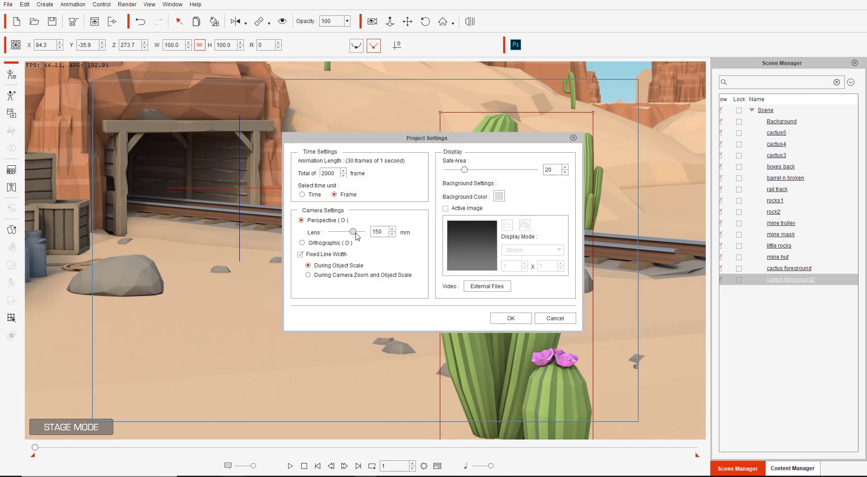
drag(356, 234, 345, 233)
click(324, 222)
drag(387, 230, 370, 231)
text(150)
click(508, 319)
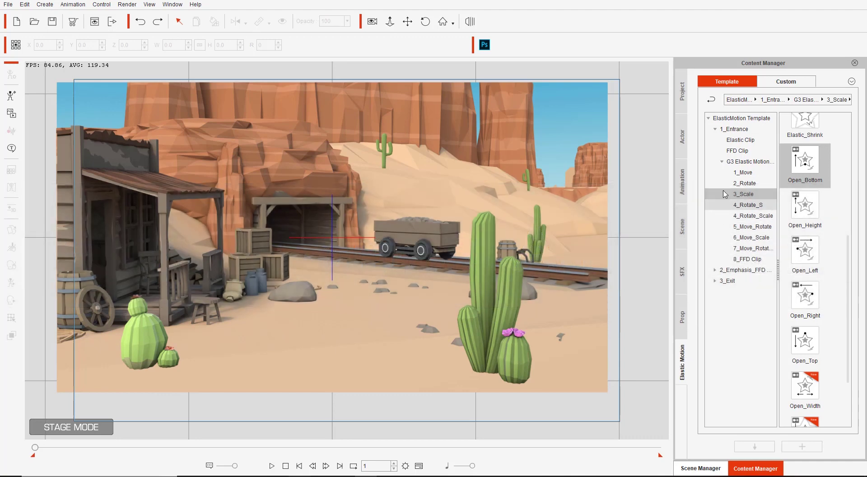
Apply the 1_Entrance > G3 > 3_Scale Open_Bottom effect to the tall foreground cactus.
click(739, 129)
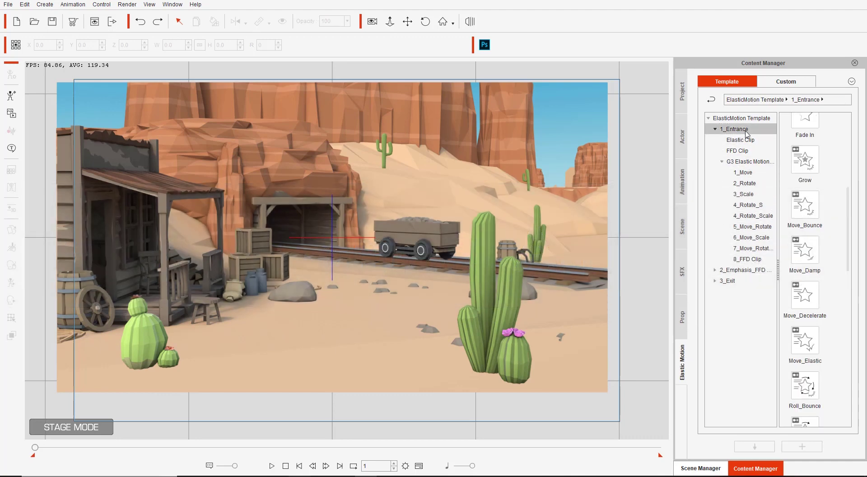
click(746, 165)
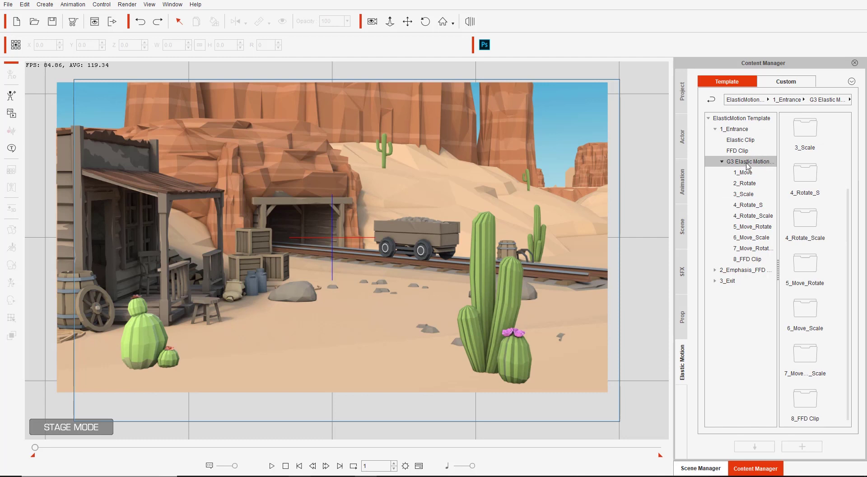
click(748, 195)
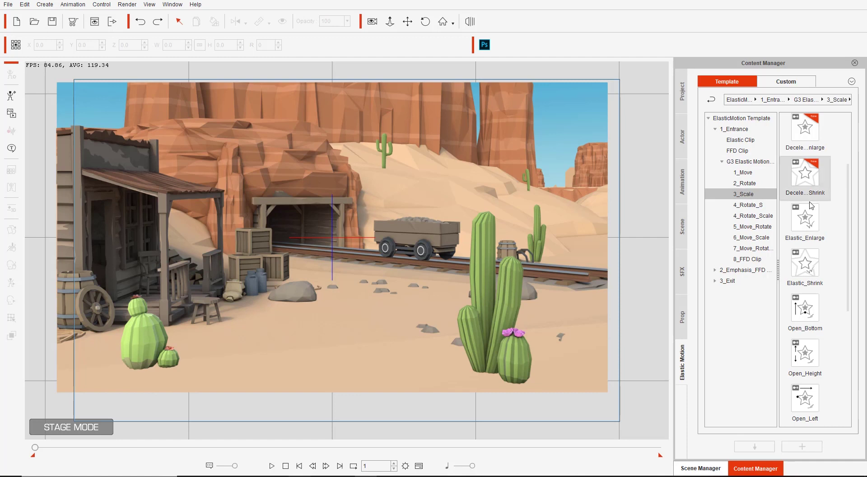
drag(854, 214, 853, 281)
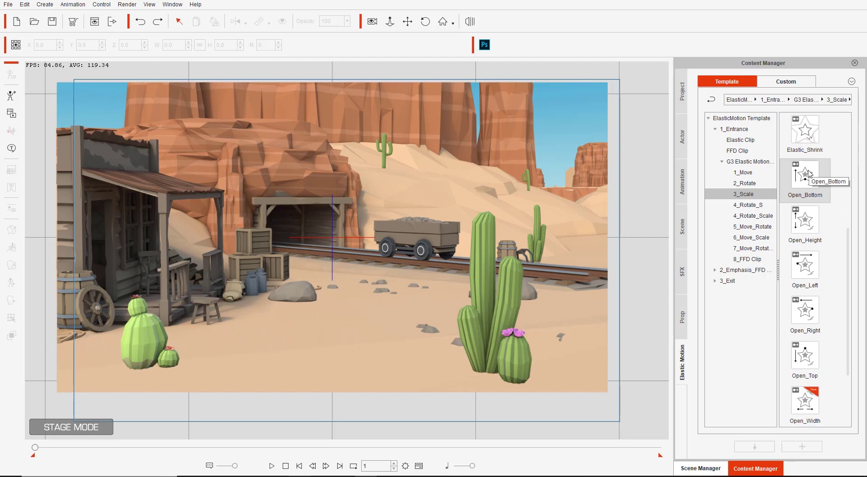
drag(809, 174, 503, 336)
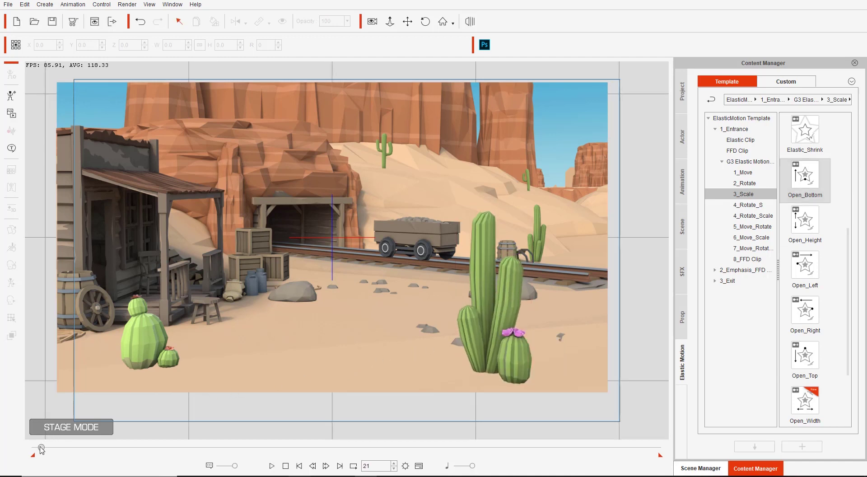
drag(41, 448, 21, 449)
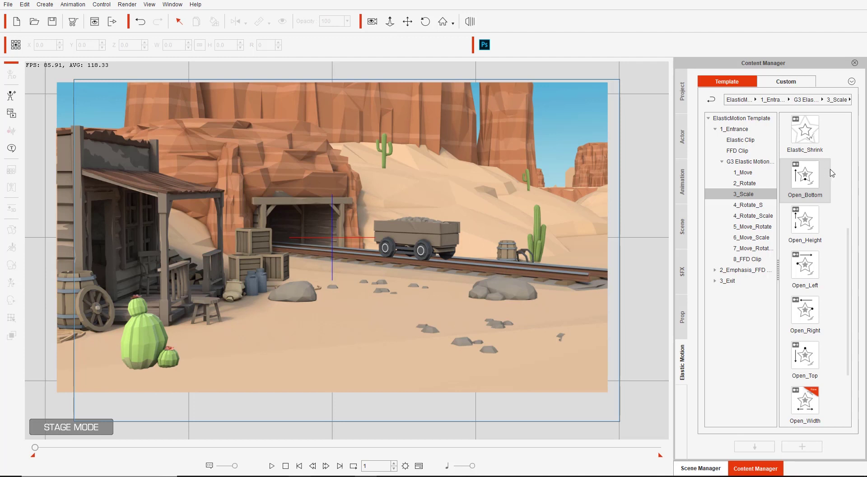
Apply Open_Bottom to the remaining cacti, including the small hillside one, checking from frame 1.
drag(819, 181, 145, 346)
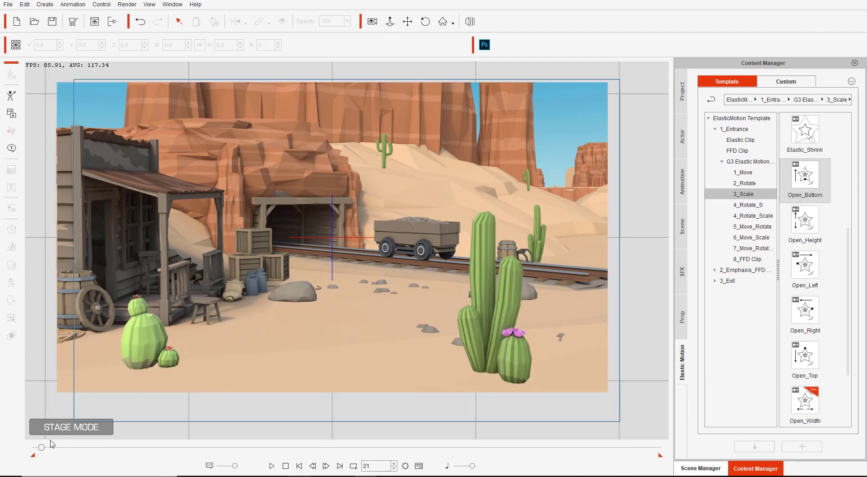
drag(43, 449, 33, 448)
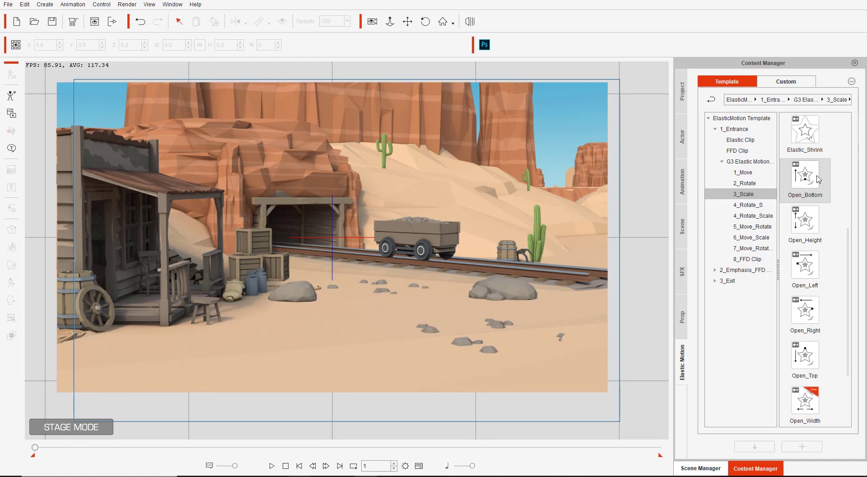
drag(817, 179, 547, 255)
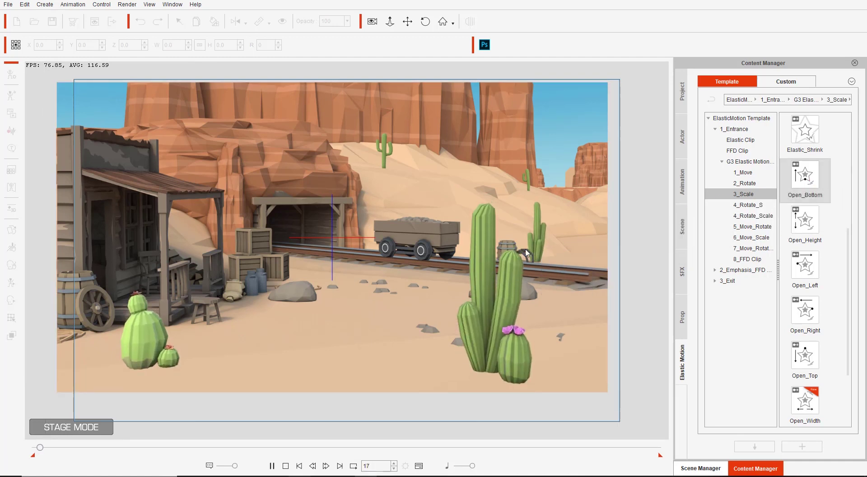
drag(41, 448, 33, 450)
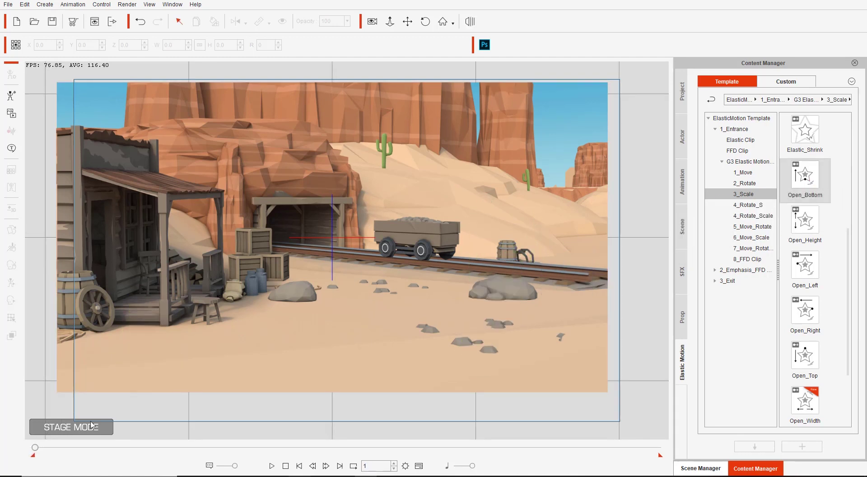
drag(812, 179, 382, 159)
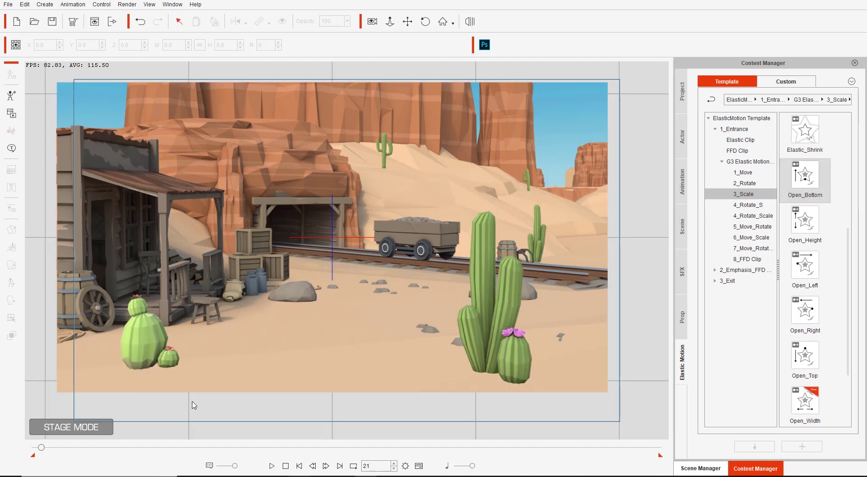
drag(44, 449, 24, 452)
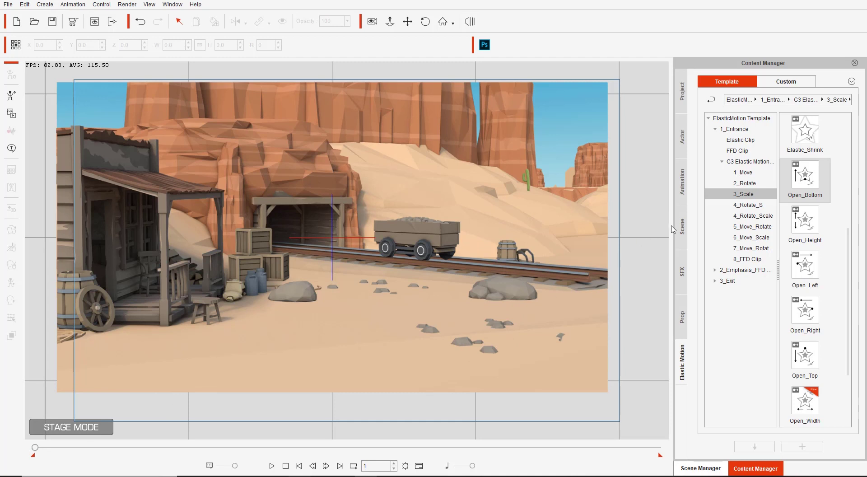
drag(806, 177, 531, 184)
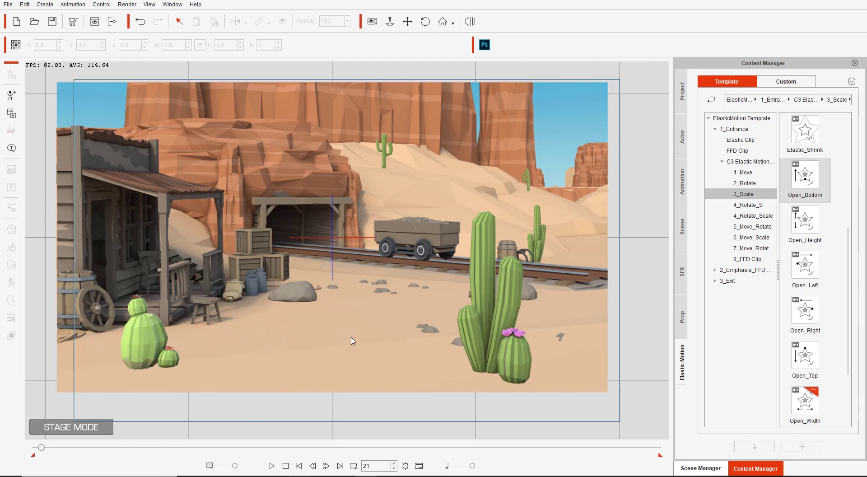
Select the mine trolley and browse to the Exit G3 Elastic Motion 1_Move templates.
click(414, 230)
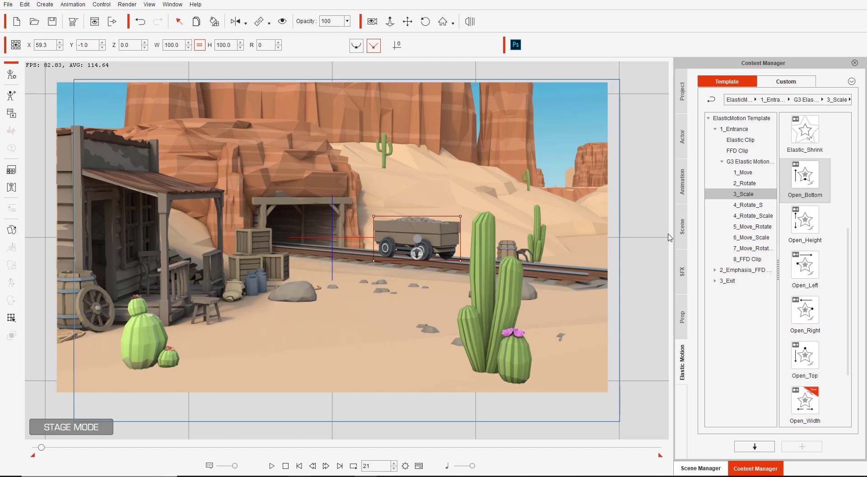
click(715, 281)
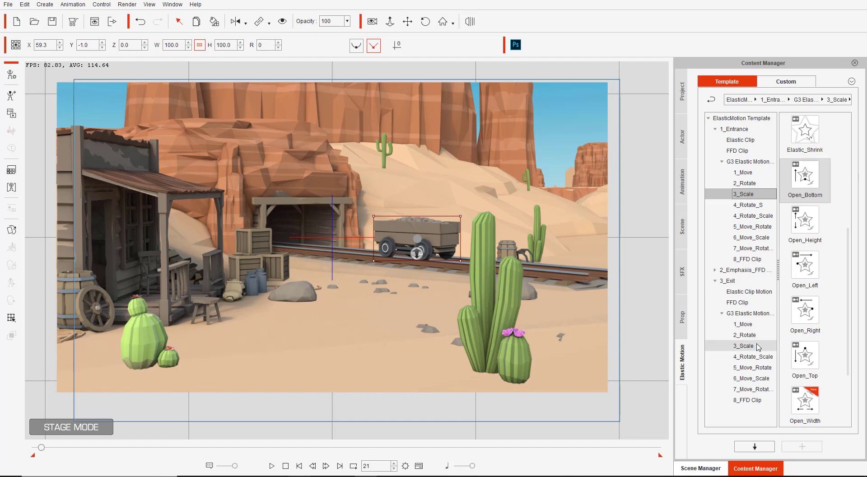
click(750, 313)
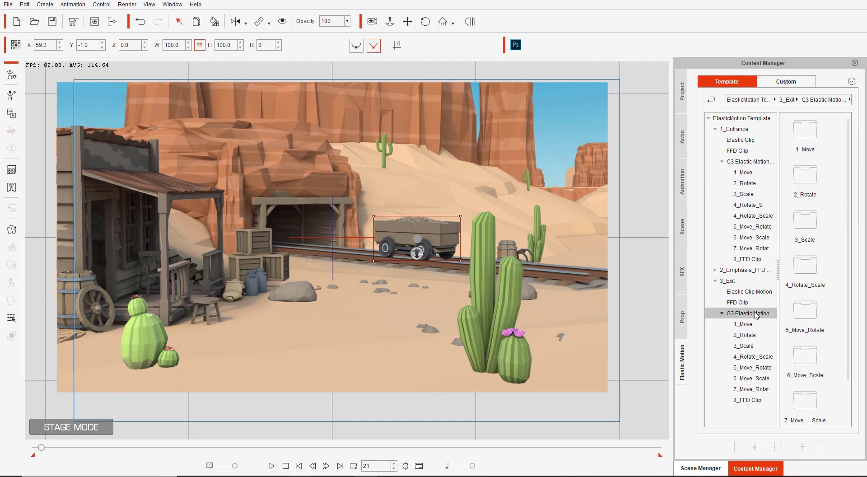
click(749, 325)
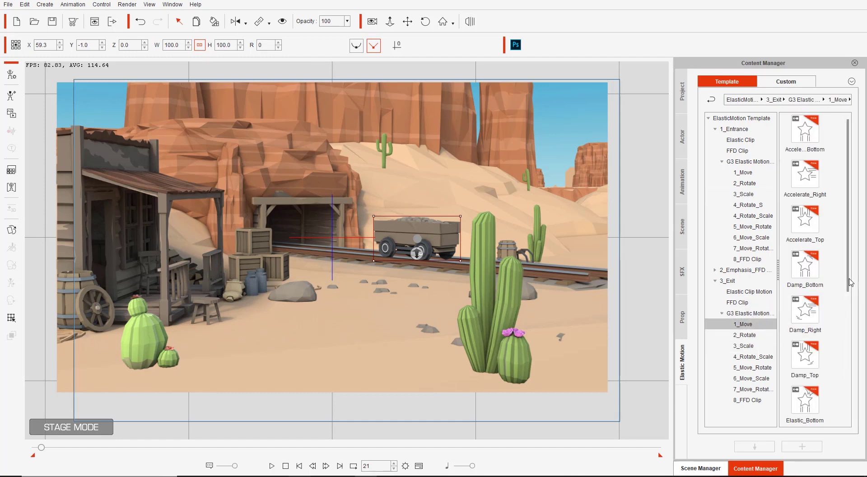
drag(852, 293, 845, 429)
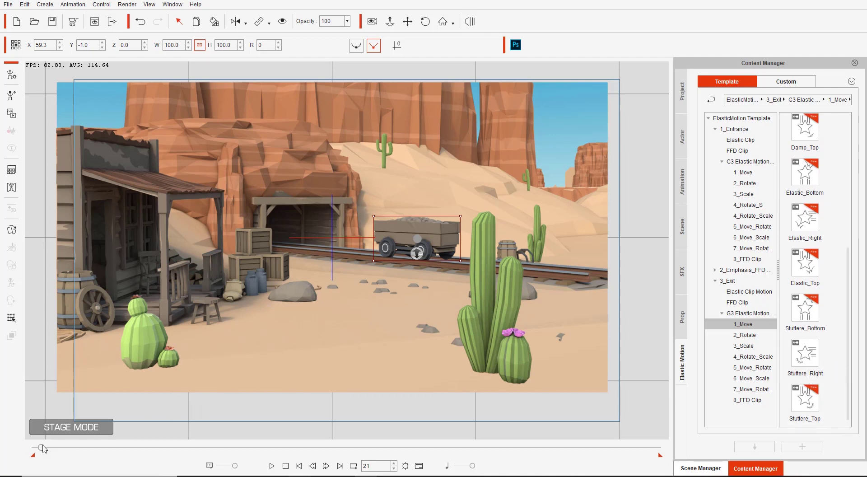
Give the trolley the Stuttere_Right exit, preview it from frame 40, and show the Timeline.
drag(42, 447, 53, 448)
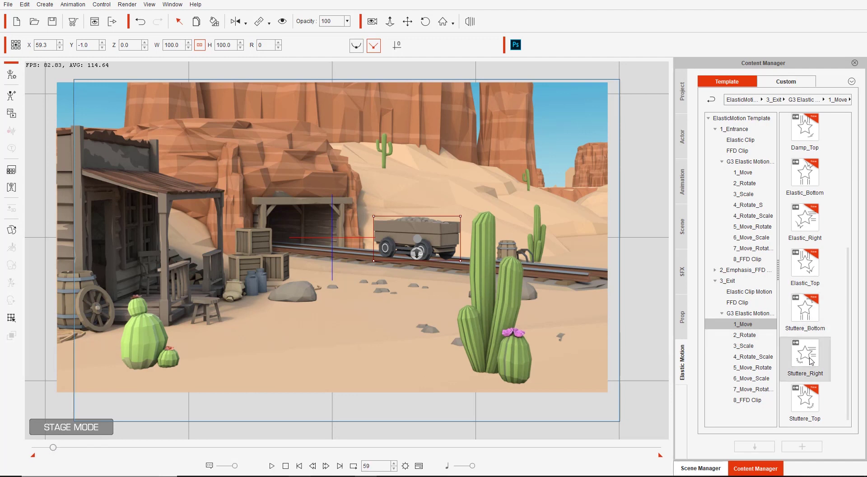
key(space)
click(792, 352)
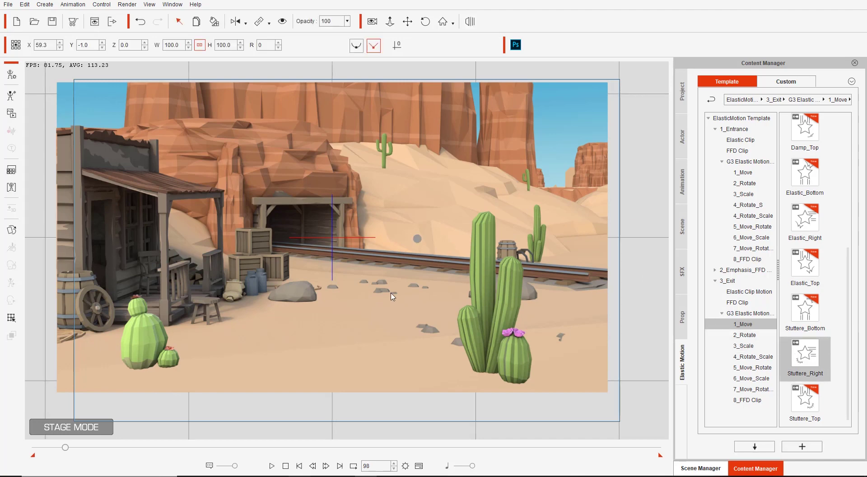
key(F3)
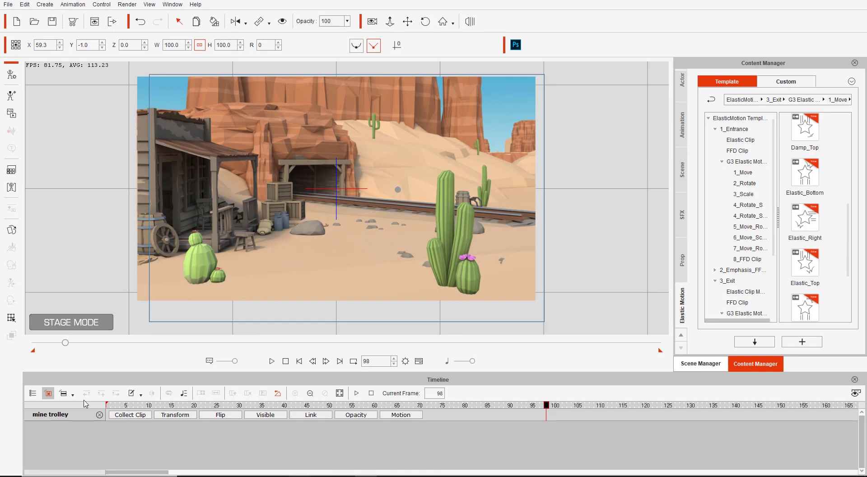
List the scene layers, select mine trolley, and view its Stuttere_Right Motion clip at frame 61.
click(49, 394)
click(699, 365)
click(753, 228)
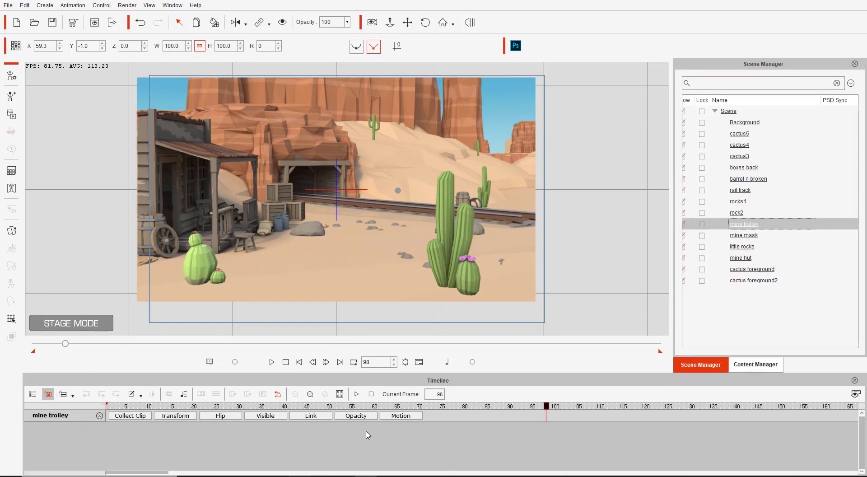
click(401, 416)
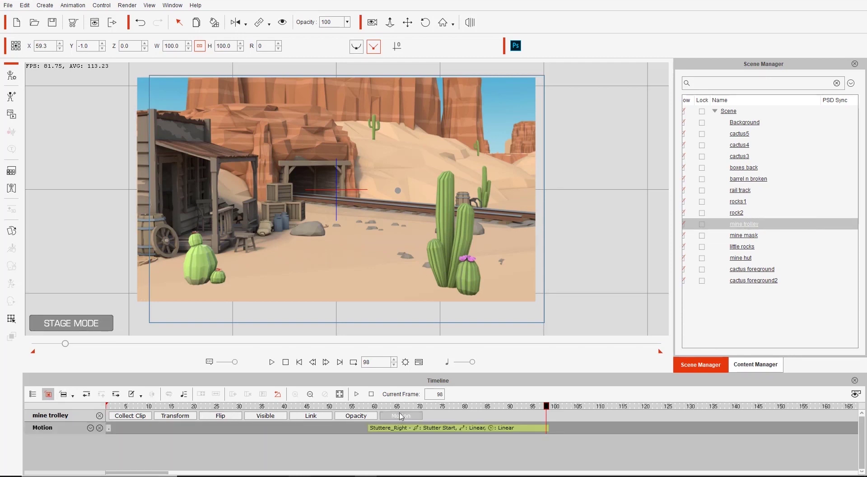
click(425, 429)
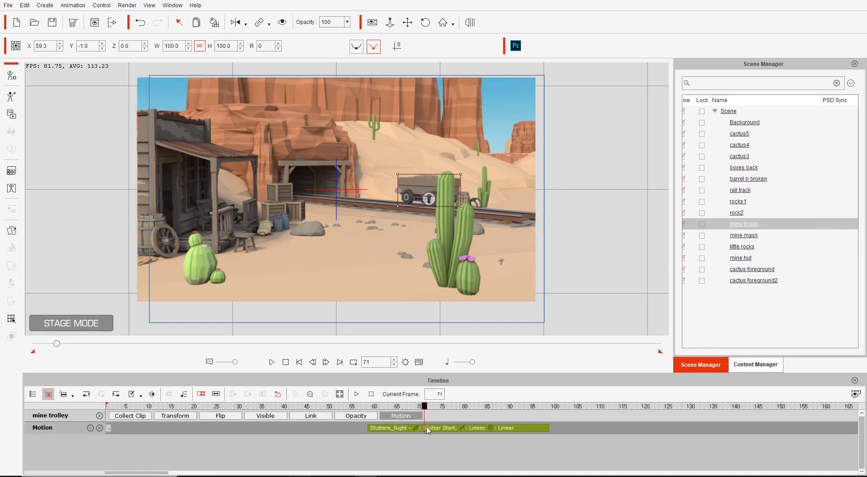
mouse_move(425, 406)
mouse_down()
mouse_move(374, 407)
mouse_move(517, 406)
mouse_move(433, 405)
mouse_up()
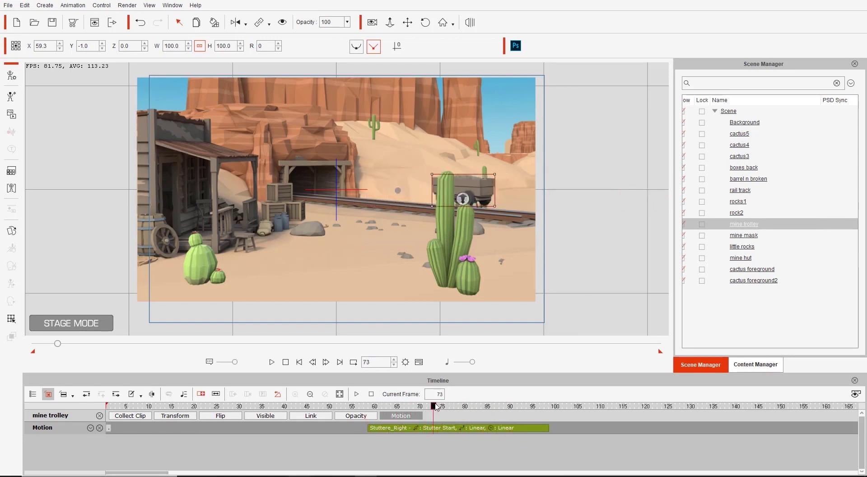
In the Elastic Motion Editor, drag the trolley's exit end point to the left.
right_click(450, 432)
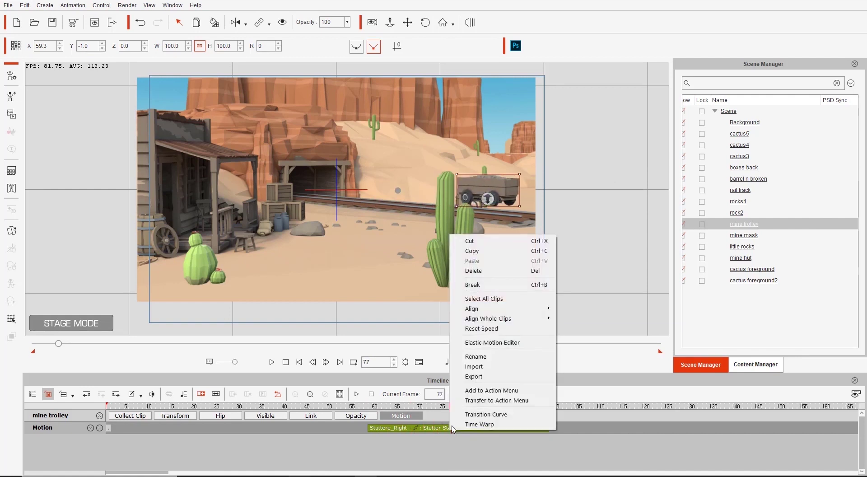
click(492, 343)
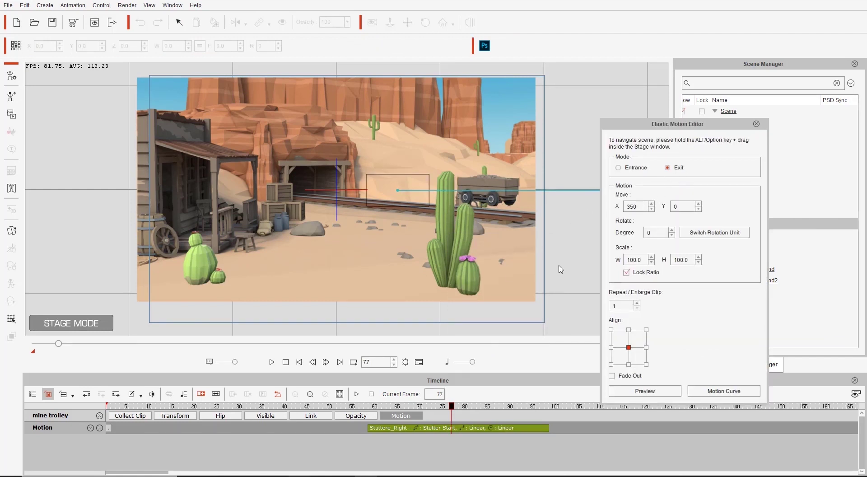
drag(570, 275, 373, 231)
drag(318, 202, 331, 240)
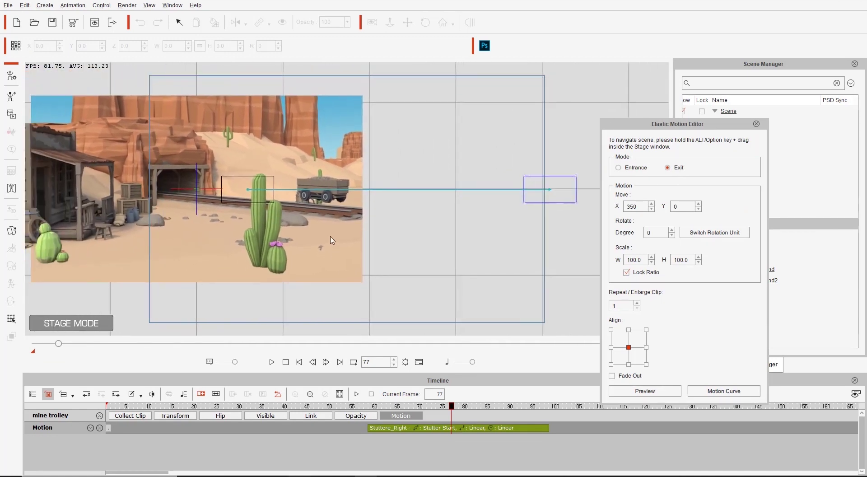
drag(557, 190, 2, 165)
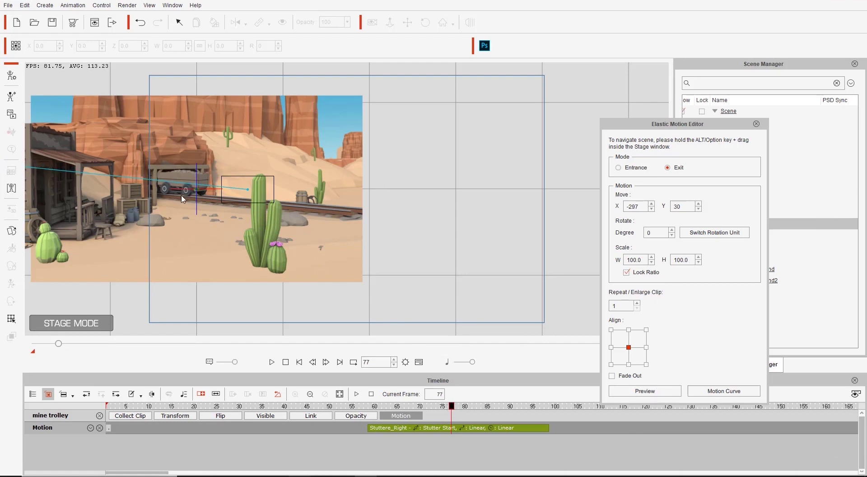
click(134, 221)
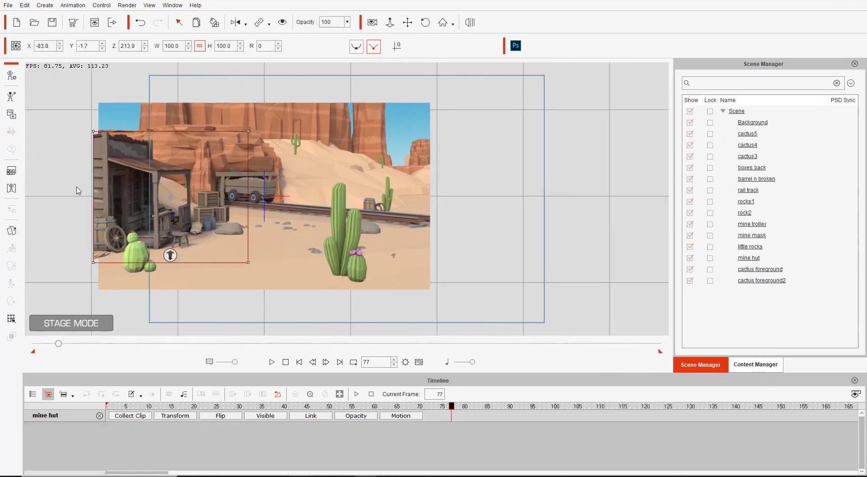
Place the exit end point over the mine hut at X -223, Y 20 and close the editor.
click(266, 194)
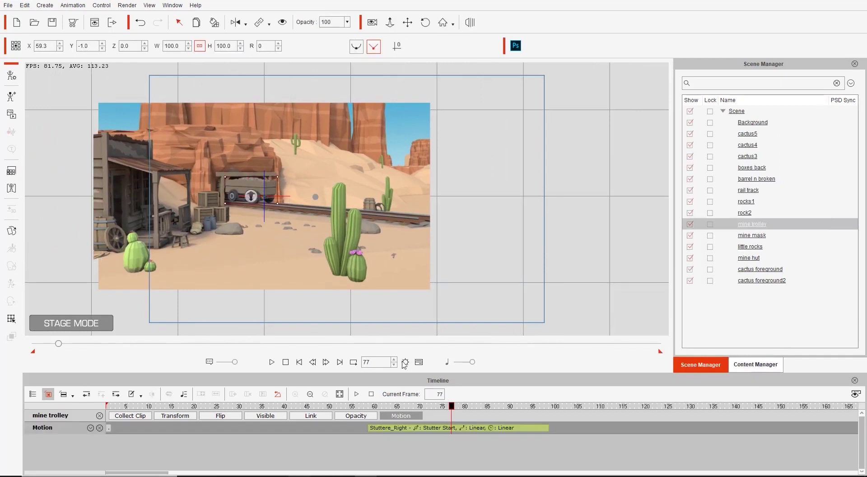
right_click(444, 429)
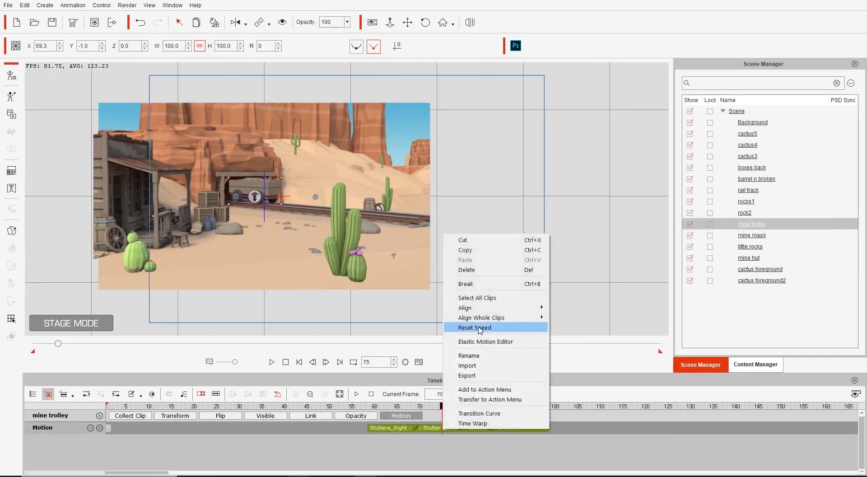
click(481, 342)
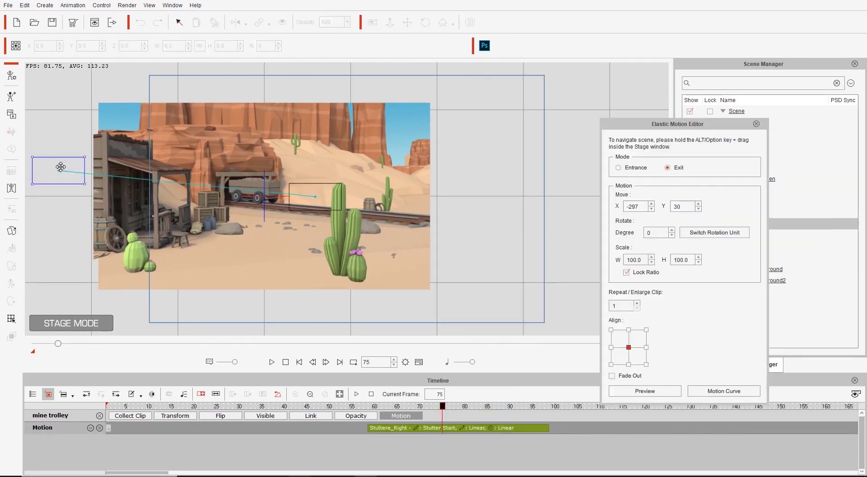
drag(60, 164, 124, 176)
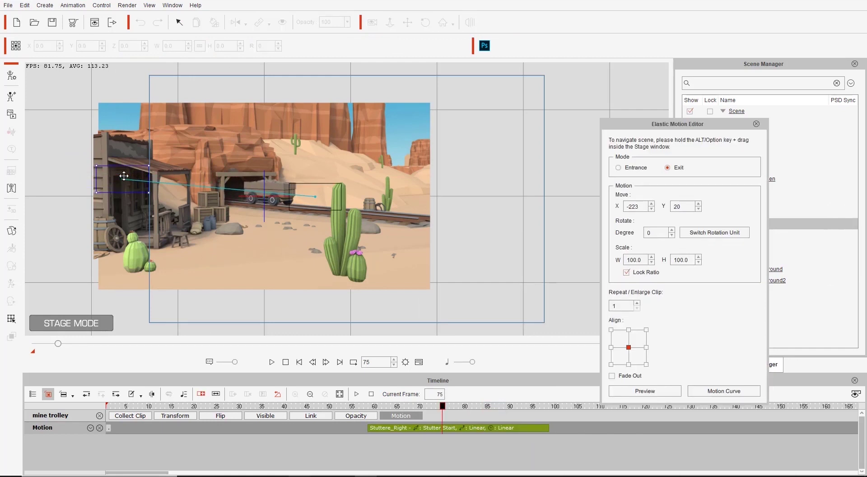
drag(412, 406, 547, 407)
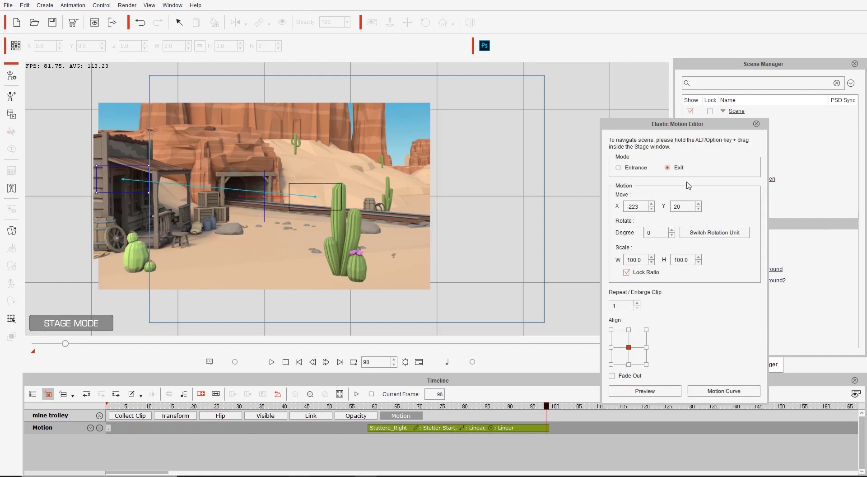
click(757, 124)
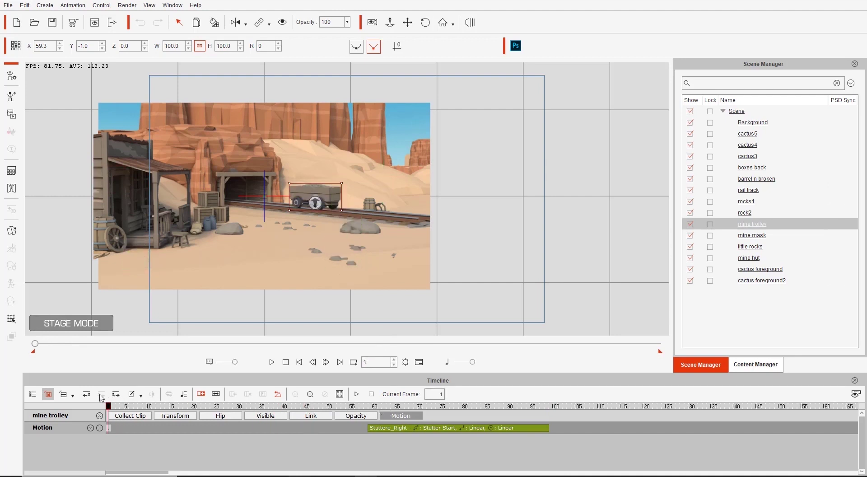
In Camera Record Mode, frame the full desert scene and play to watch the trolley exit left.
click(371, 26)
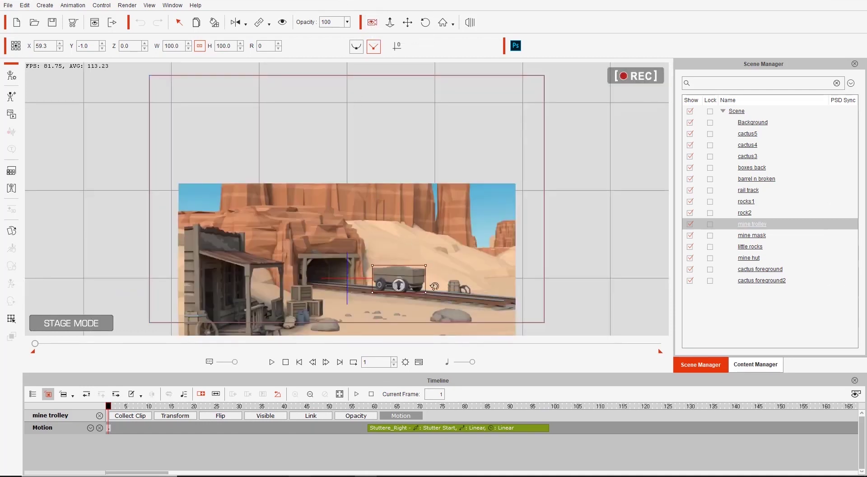
drag(440, 297, 425, 130)
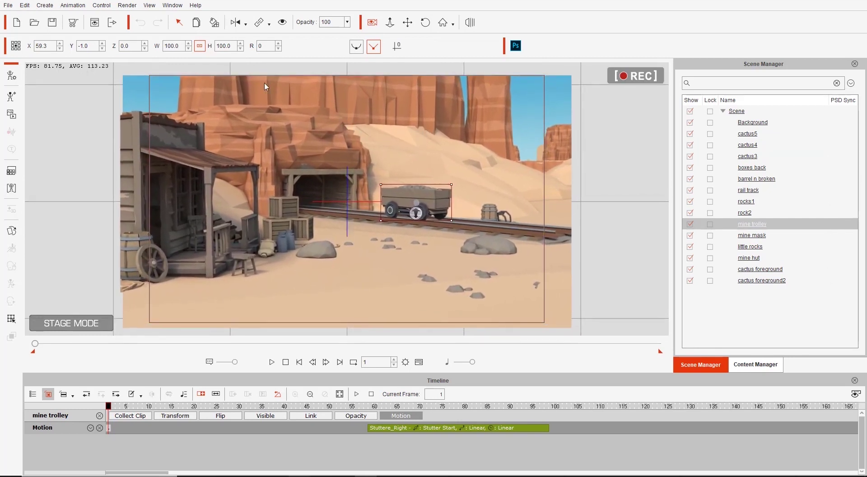
drag(389, 256, 388, 252)
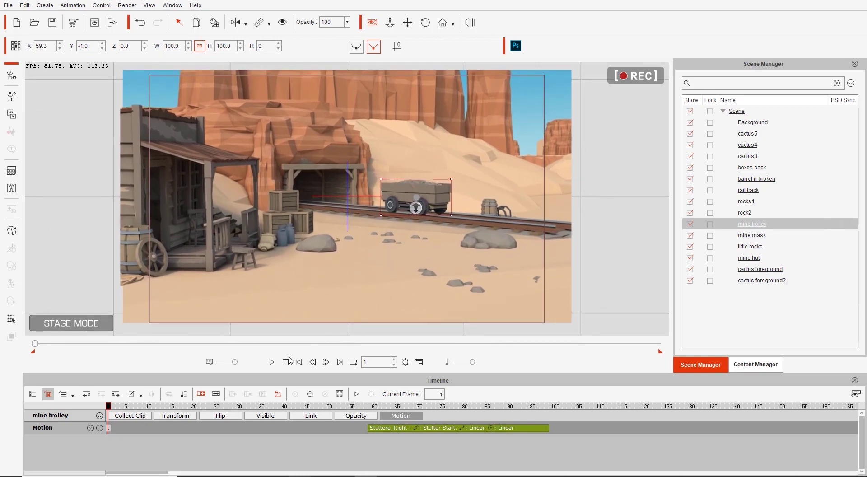
click(271, 362)
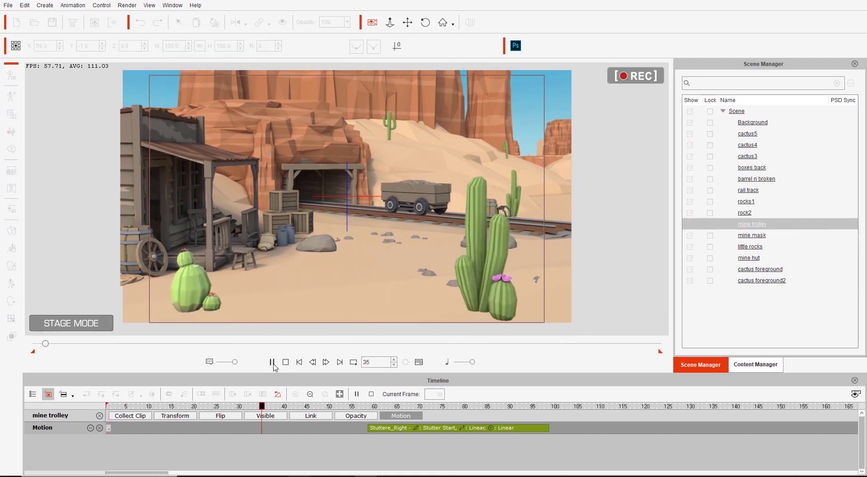
click(272, 362)
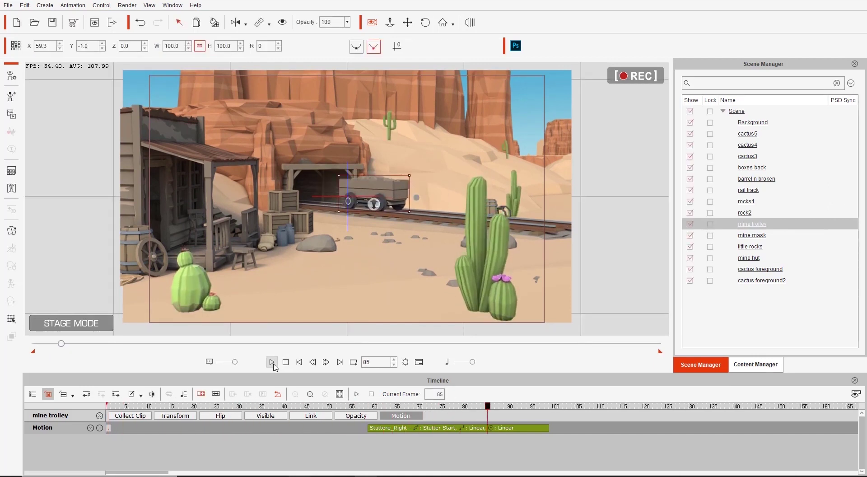
click(273, 365)
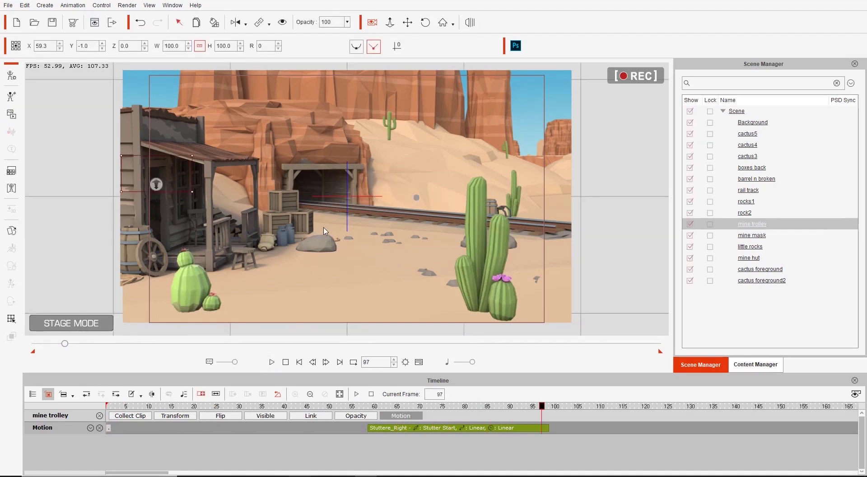
Zoom the camera toward the mine entrance at frame 97 and play the push-in through frame 152.
drag(342, 256, 327, 112)
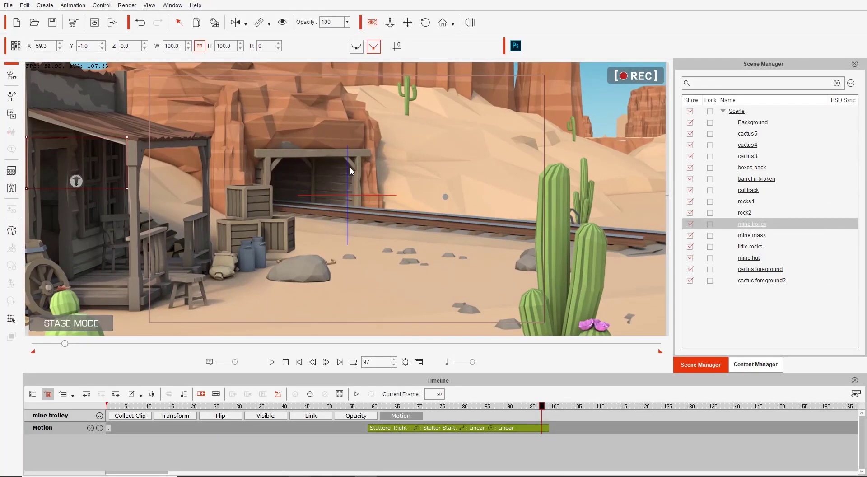
drag(350, 167, 346, 131)
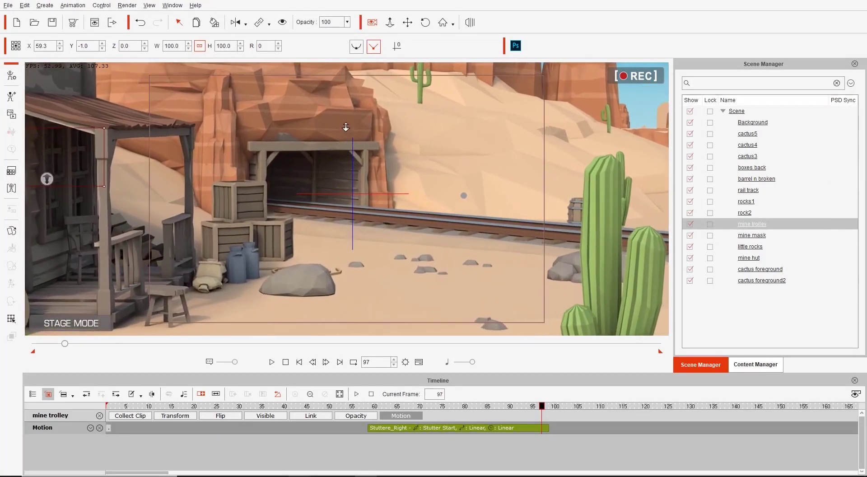
click(272, 361)
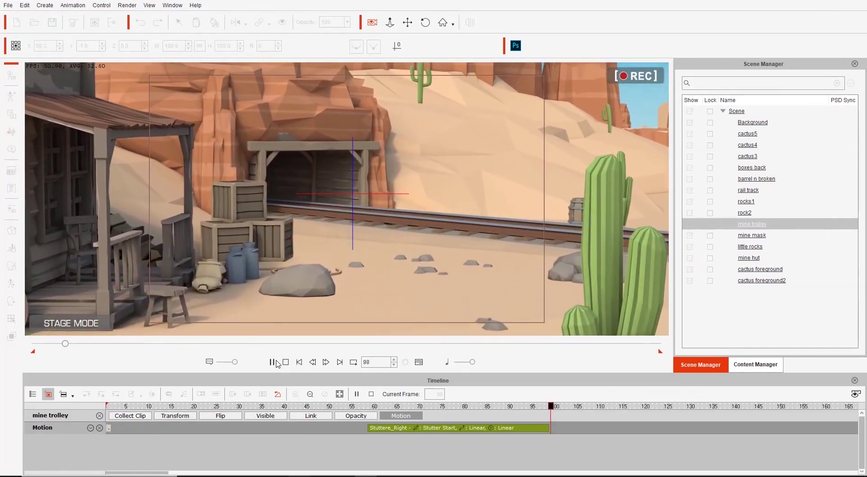
click(276, 360)
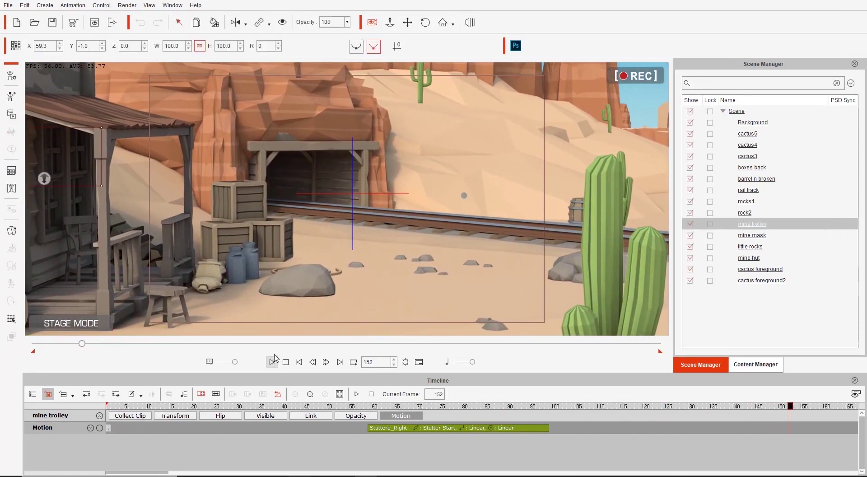